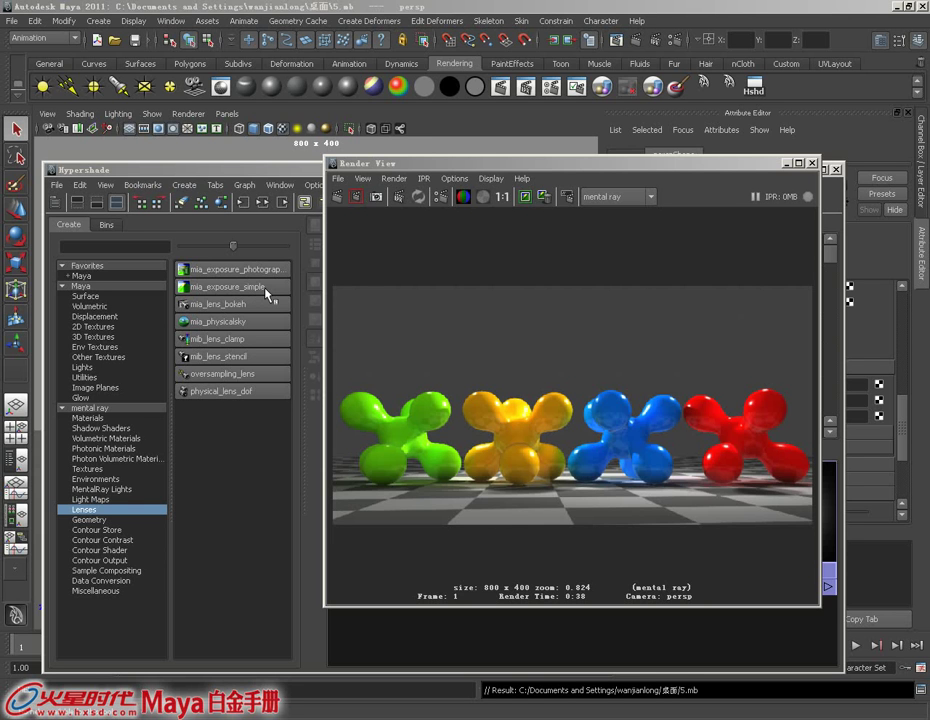
- Arrange the Hypershade and Render View windows and list the mental ray material nodes
middle_drag(268, 290, 424, 409)
drag(560, 162, 554, 153)
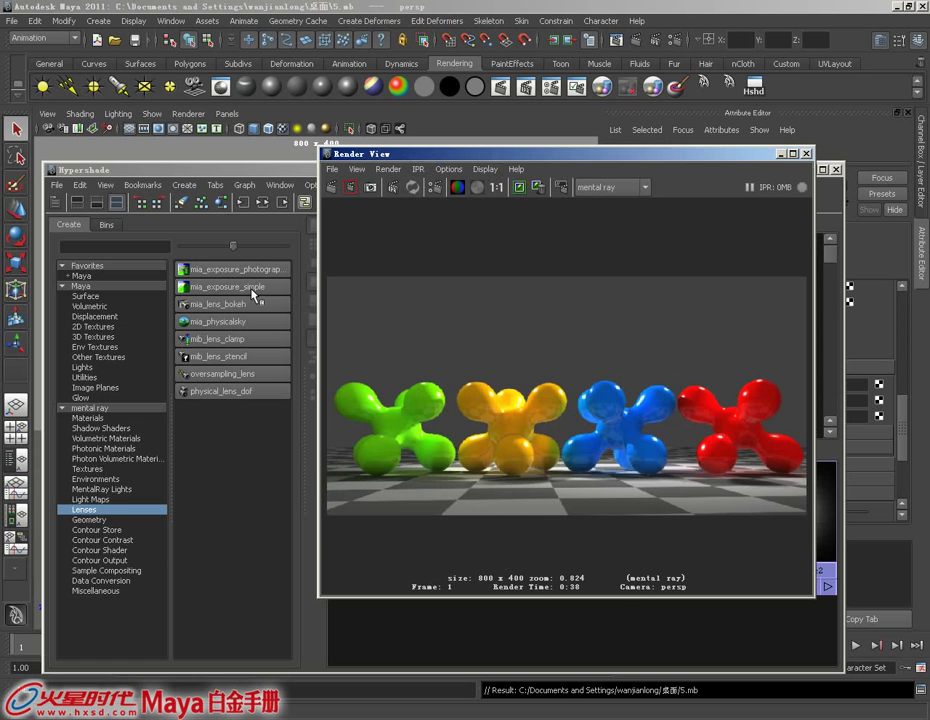
mouse_move(424, 157)
mouse_down()
mouse_move(419, 228)
mouse_move(300, 482)
mouse_up()
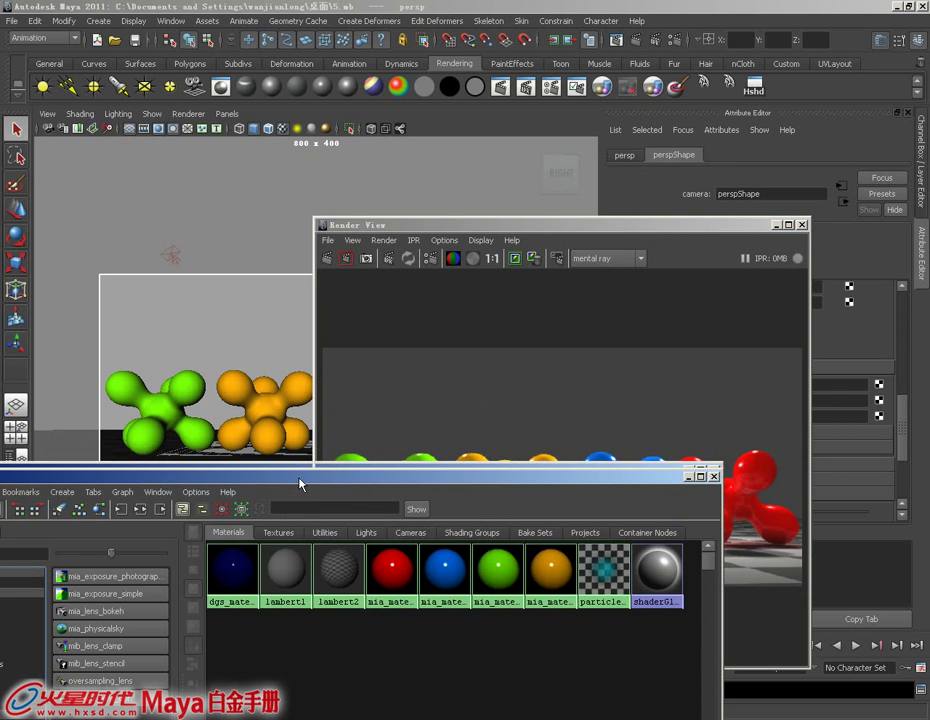
drag(444, 226, 459, 193)
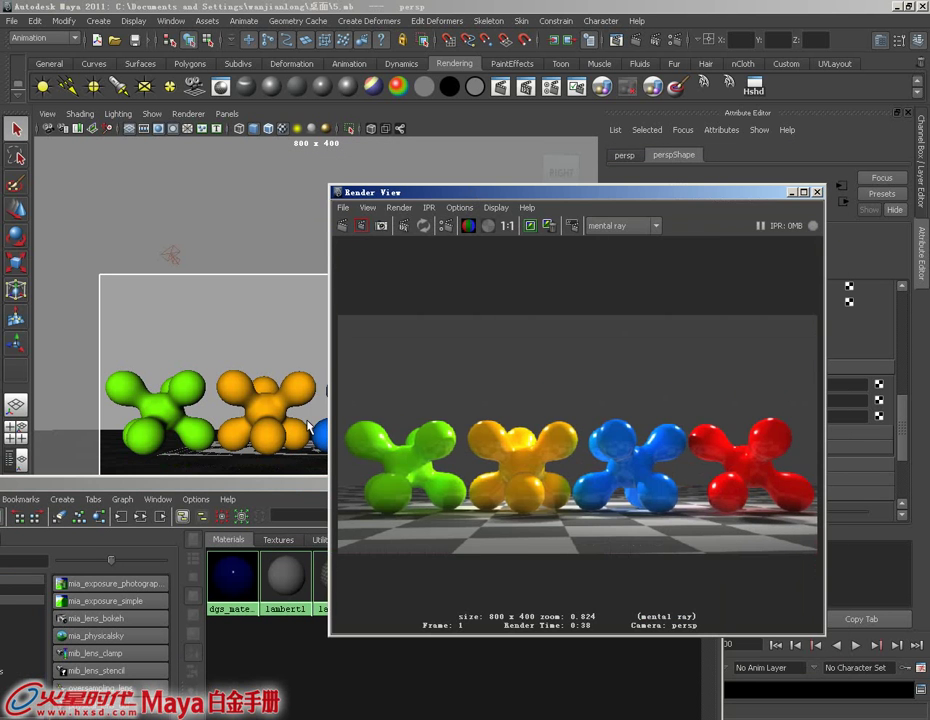
drag(303, 497, 283, 232)
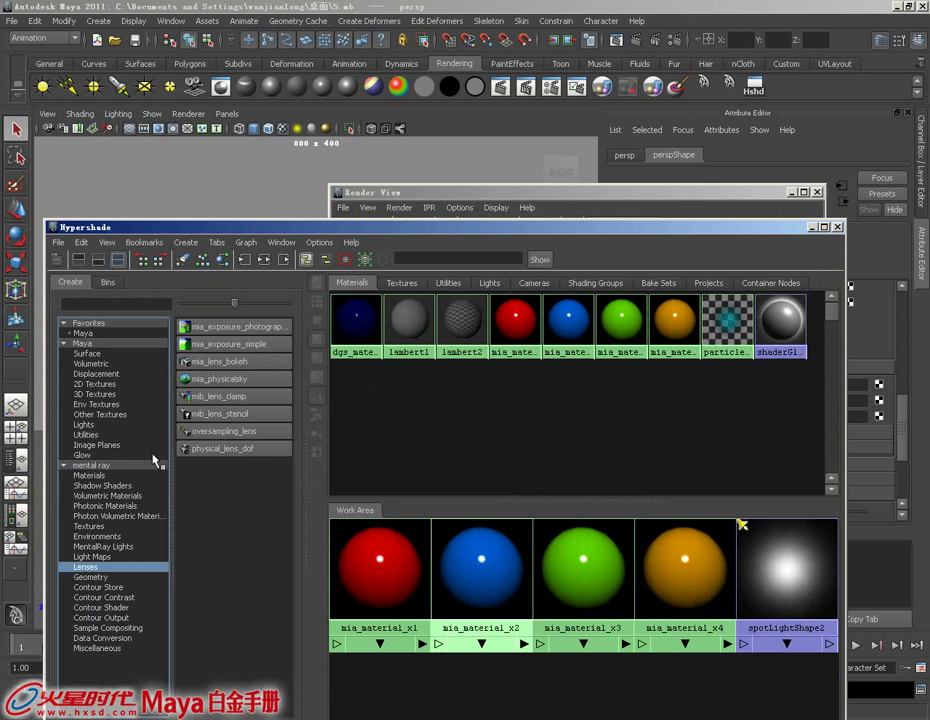
click(78, 476)
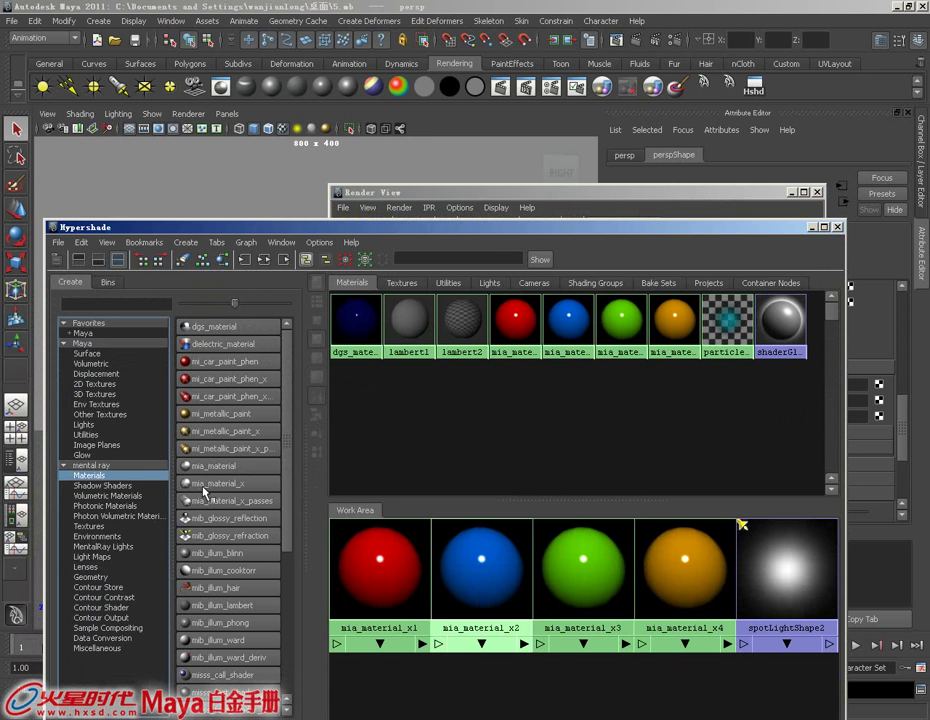
- Reveal the four-blob render and open the mental ray Render Settings
drag(396, 227, 349, 507)
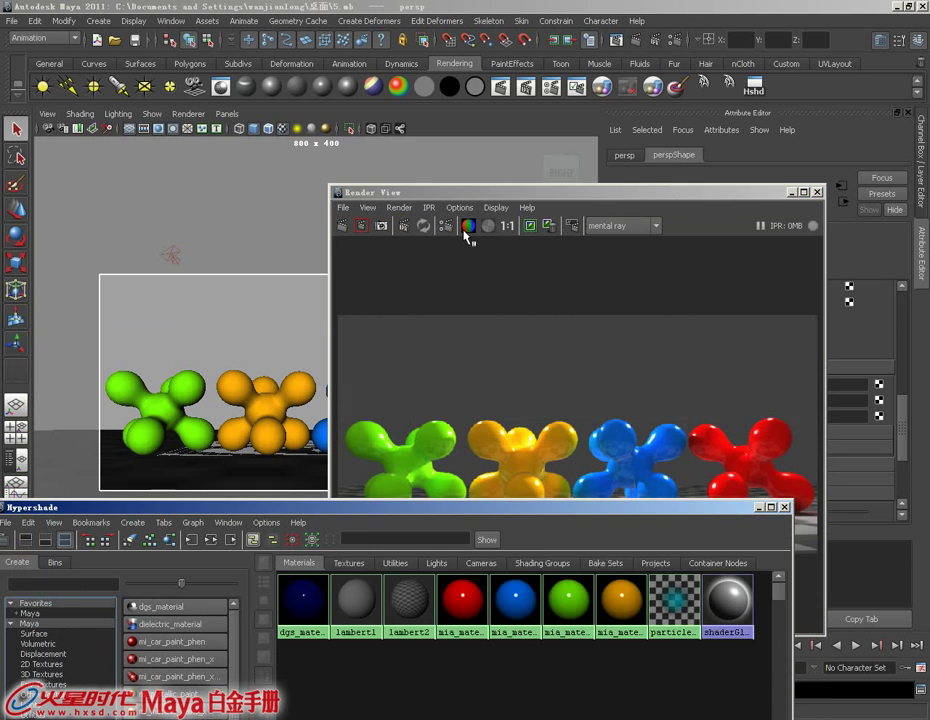
click(469, 190)
click(656, 40)
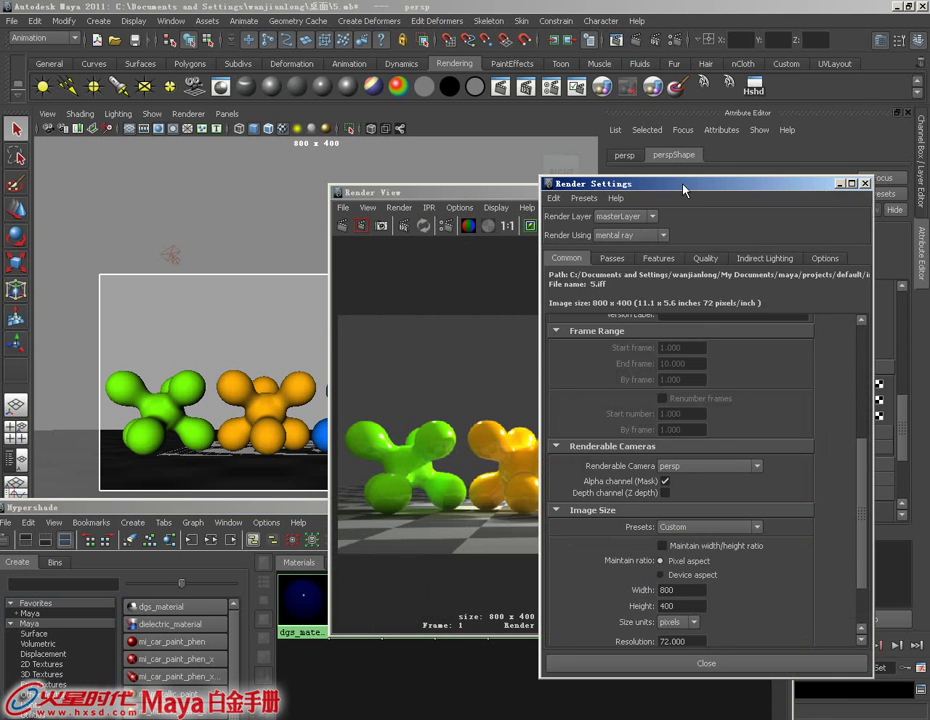
- Check the Indirect Lighting settings, then minimize the Render Settings window
drag(685, 190, 278, 120)
click(357, 188)
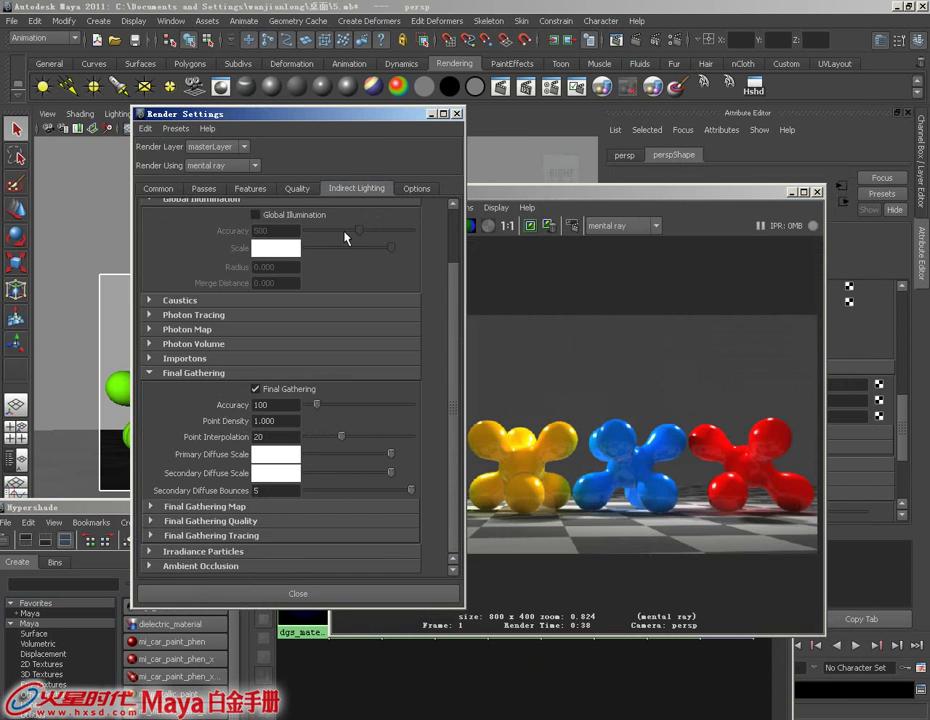
drag(296, 117, 265, 111)
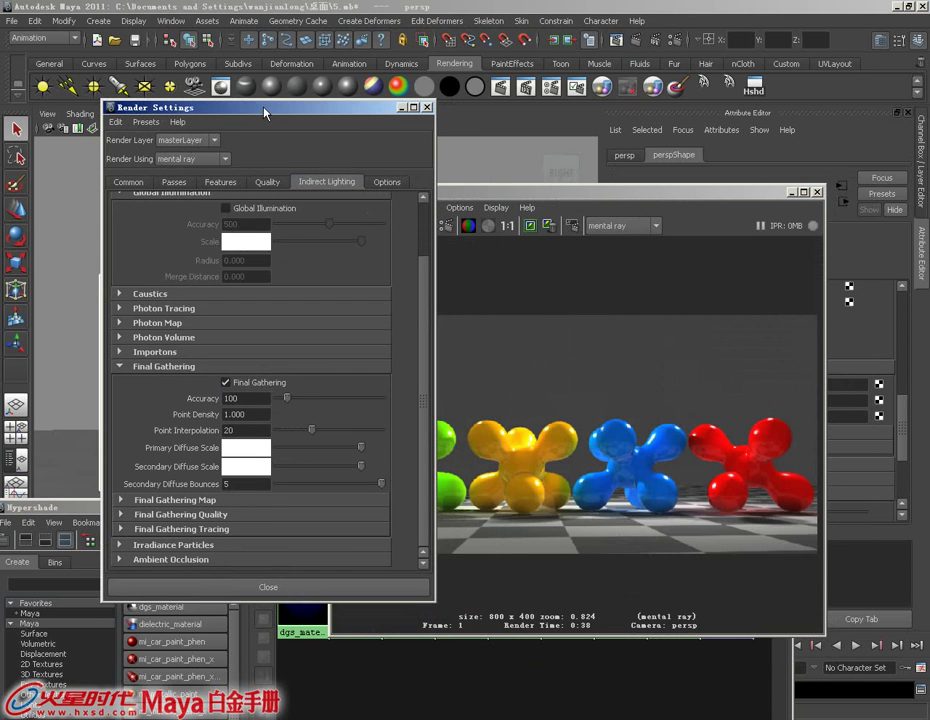
click(401, 109)
- List mental ray lens shaders in Hypershade, minimize it, and uncover the camera attributes
mouse_move(223, 512)
mouse_down()
mouse_move(241, 447)
mouse_move(276, 149)
mouse_up()
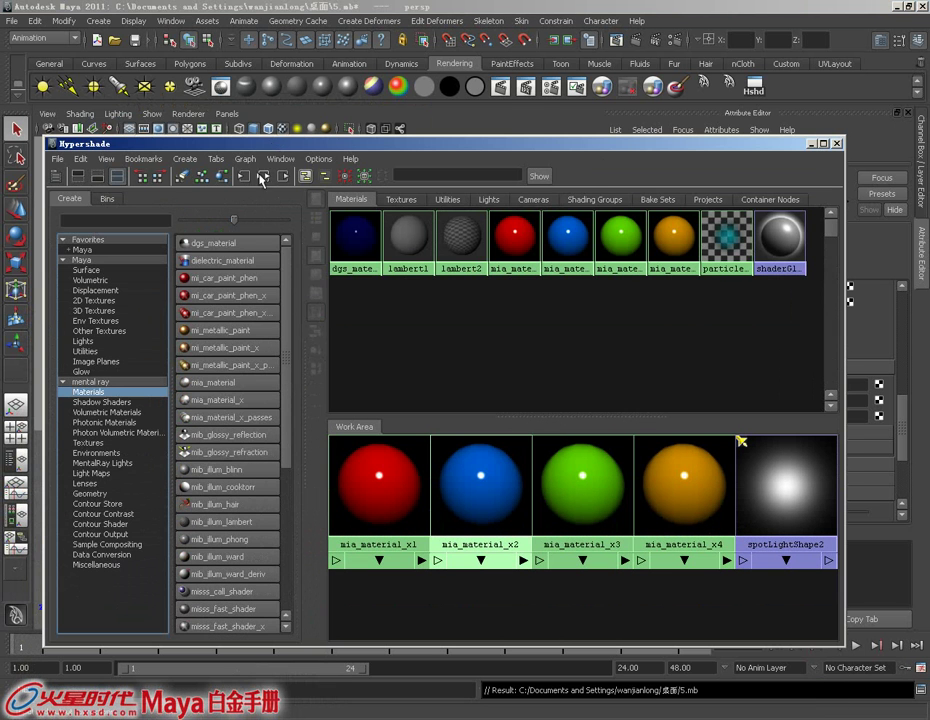
click(90, 494)
click(88, 483)
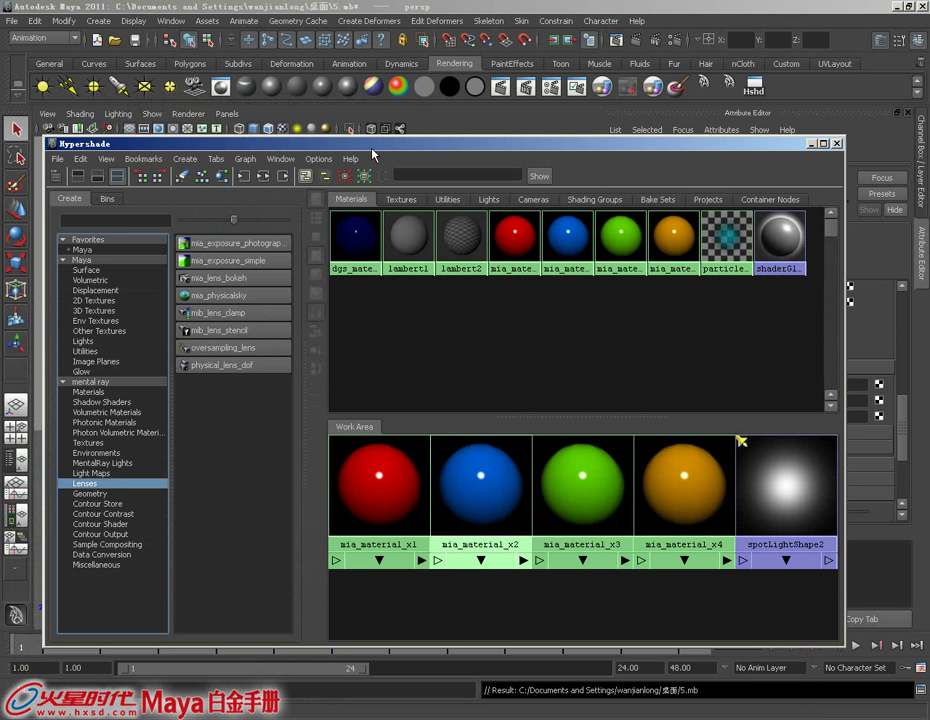
drag(376, 145, 198, 468)
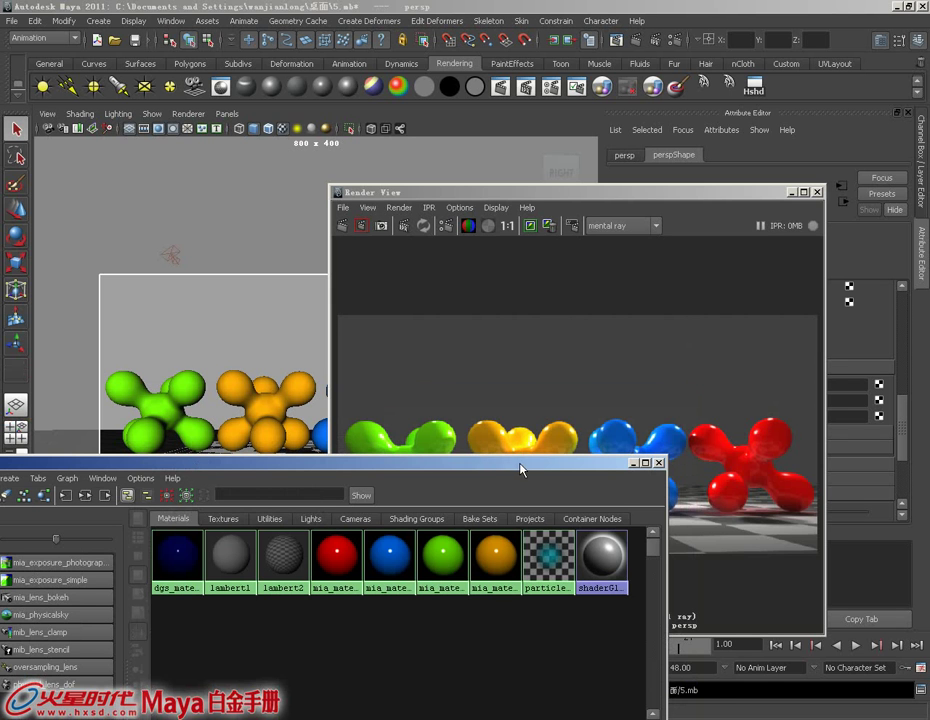
drag(520, 470, 577, 497)
click(691, 496)
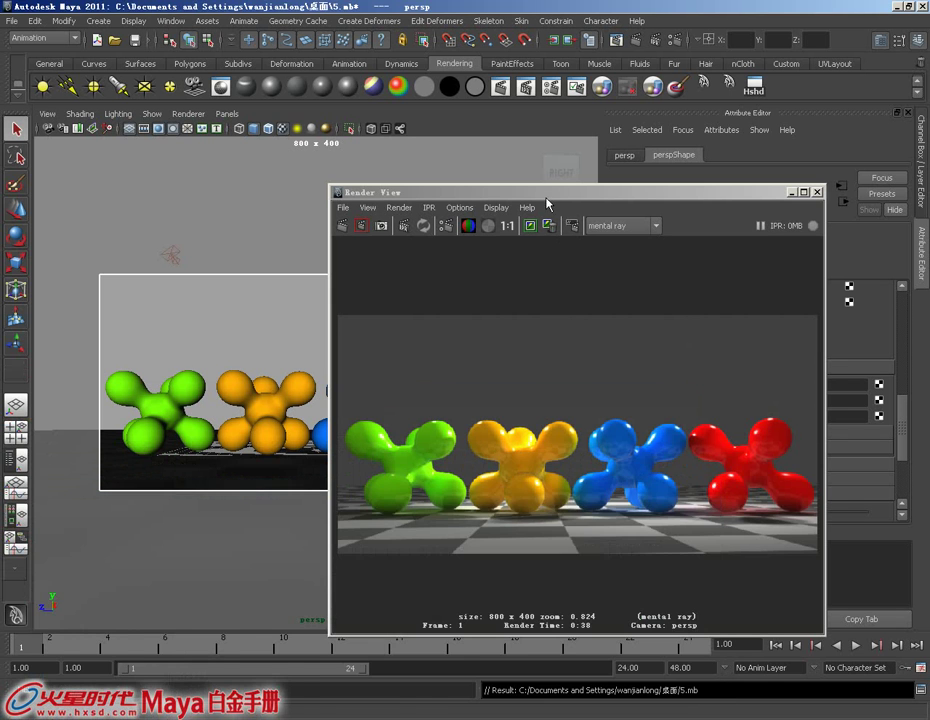
mouse_move(548, 196)
mouse_down()
mouse_move(257, 420)
mouse_move(365, 303)
mouse_up()
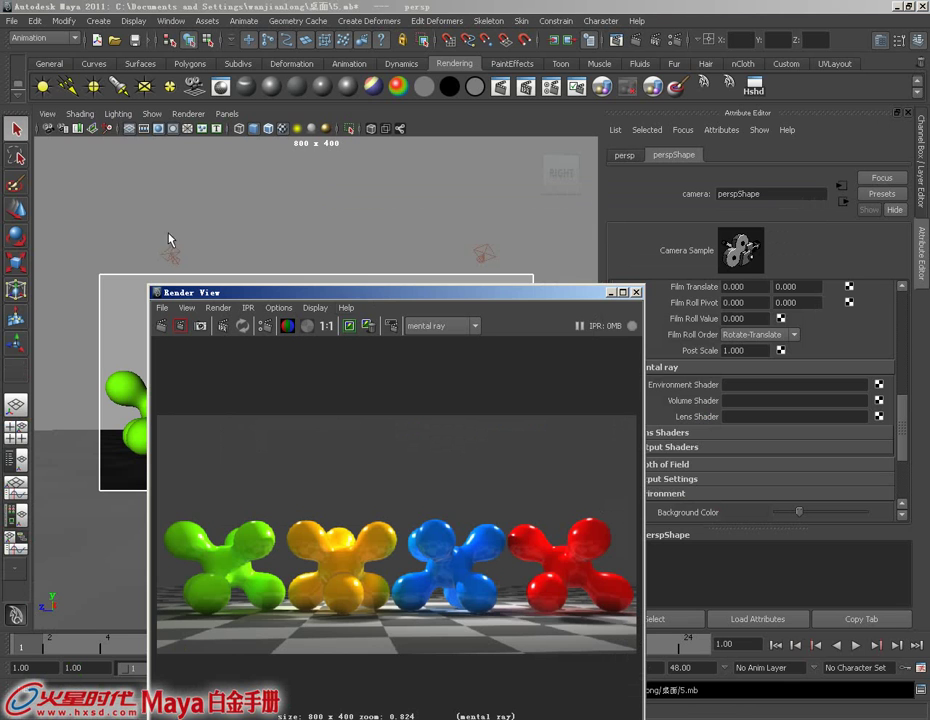
- Select the perspective camera via the viewport's View menu and move Render View aside
click(46, 114)
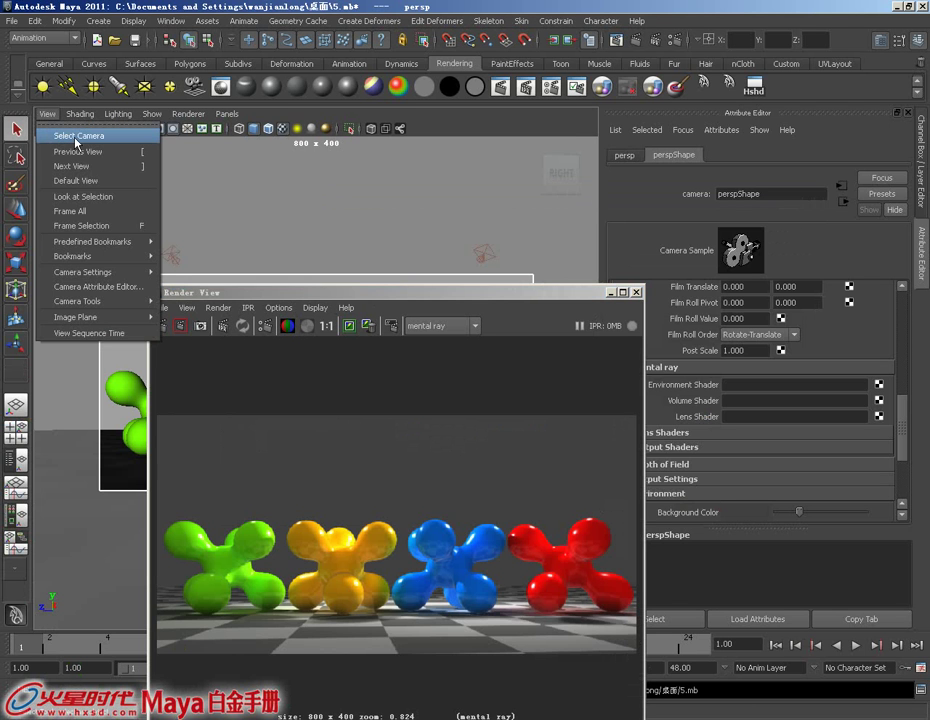
click(76, 137)
click(90, 154)
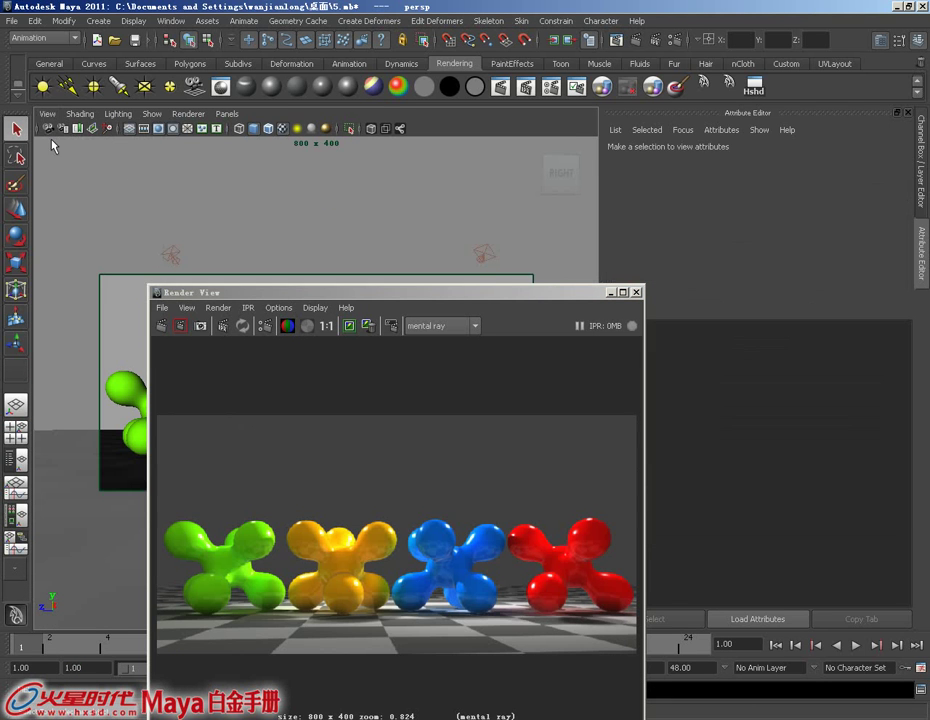
click(48, 130)
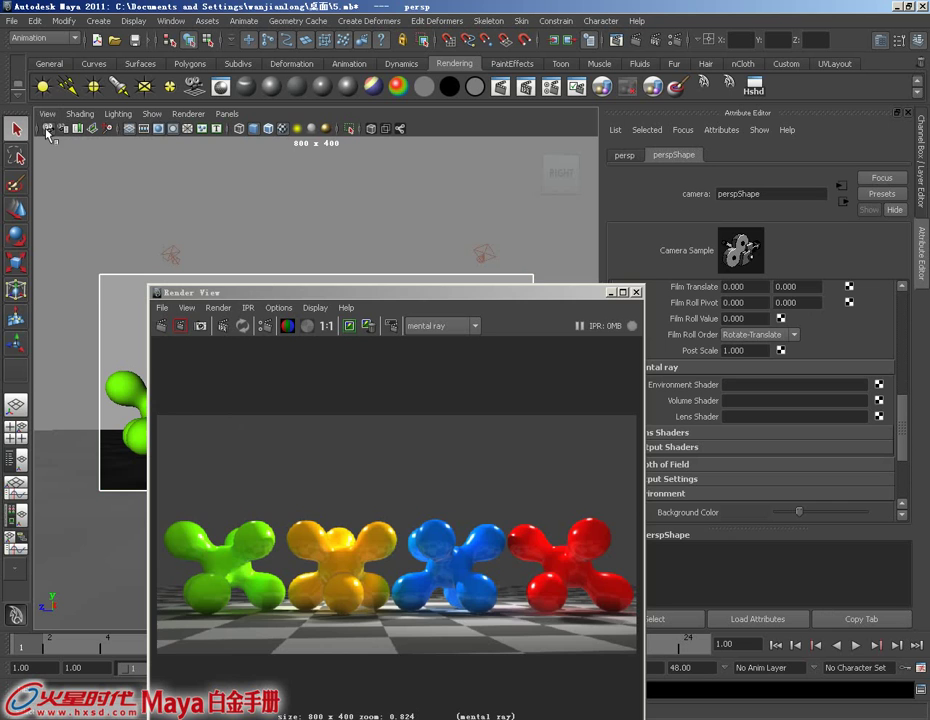
drag(214, 293, 104, 163)
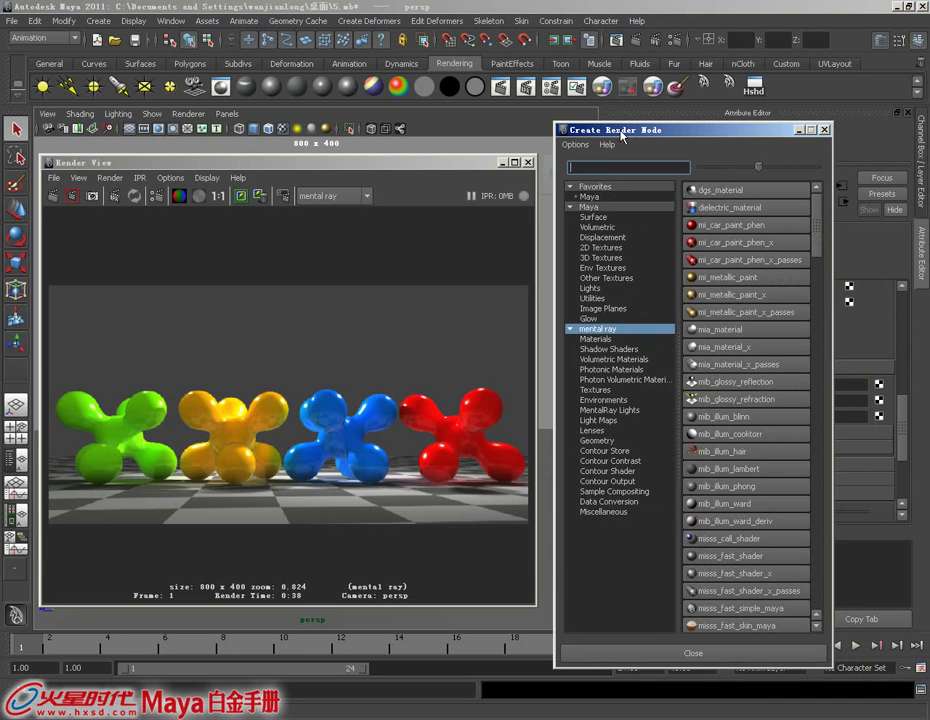
- Create a mia_exposure_simple lens shader from mental ray Lenses and select its Pedestal value
click(608, 430)
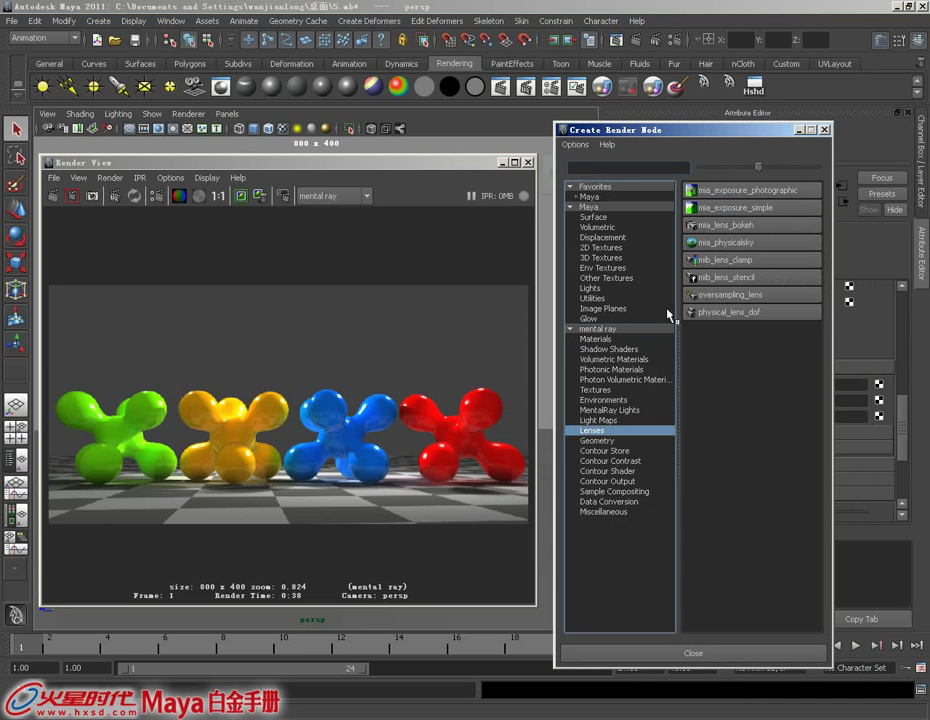
click(723, 210)
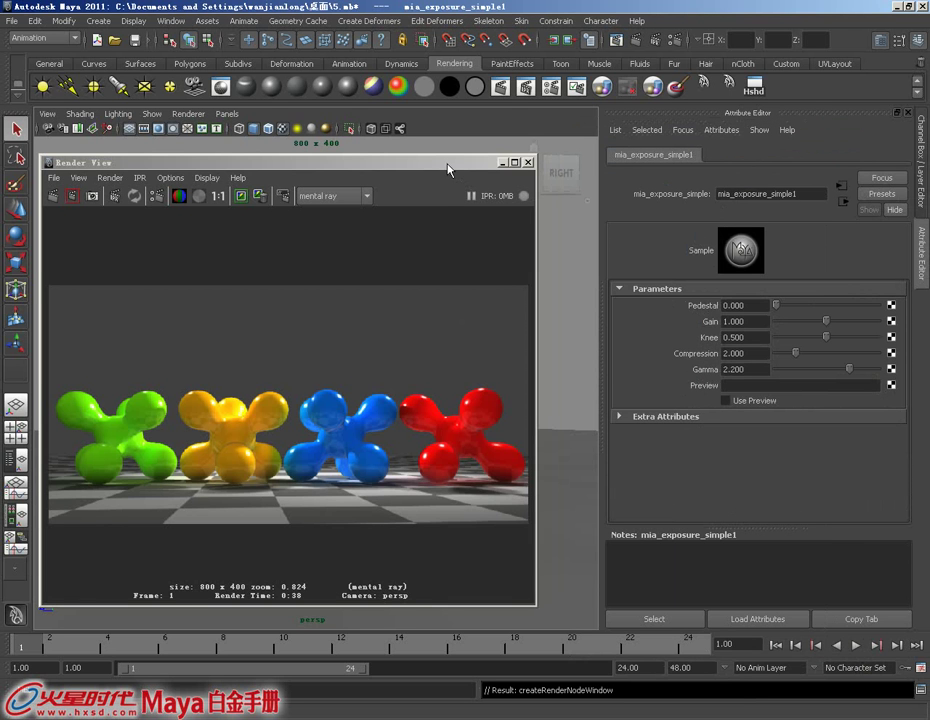
drag(448, 169, 468, 164)
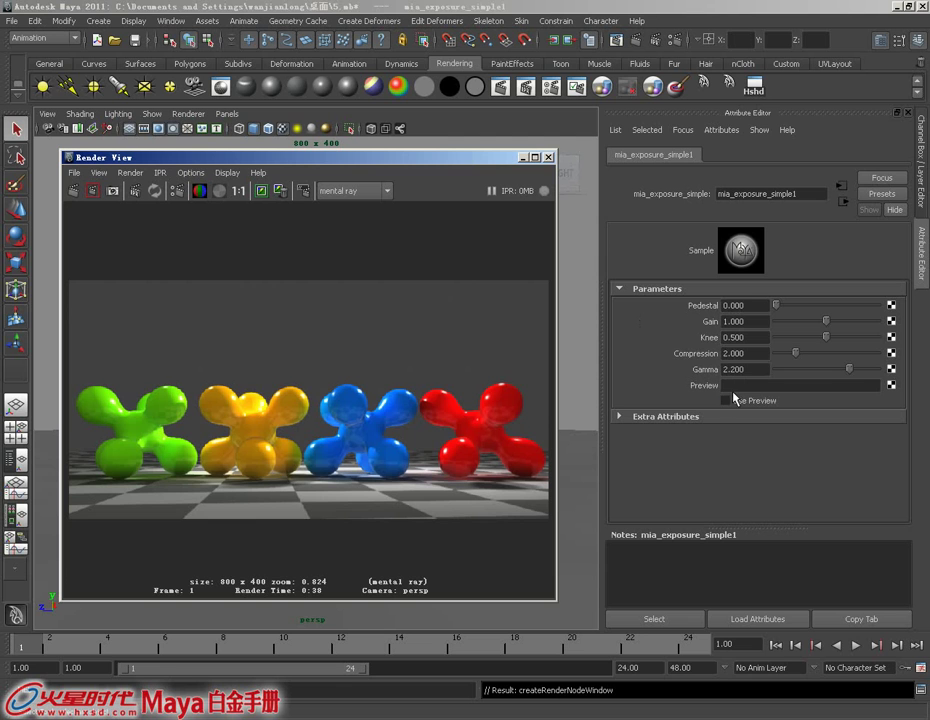
click(751, 305)
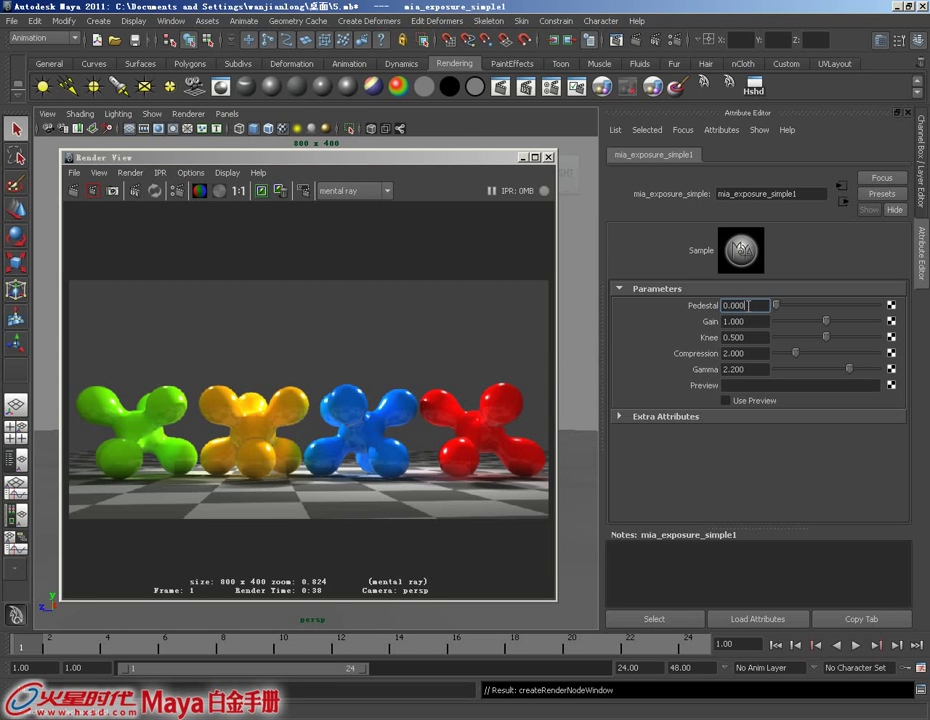
double_click(749, 305)
- Set Pedestal to 1, keep the current image, and re-render the scene
text(1)
key(Return)
click(260, 191)
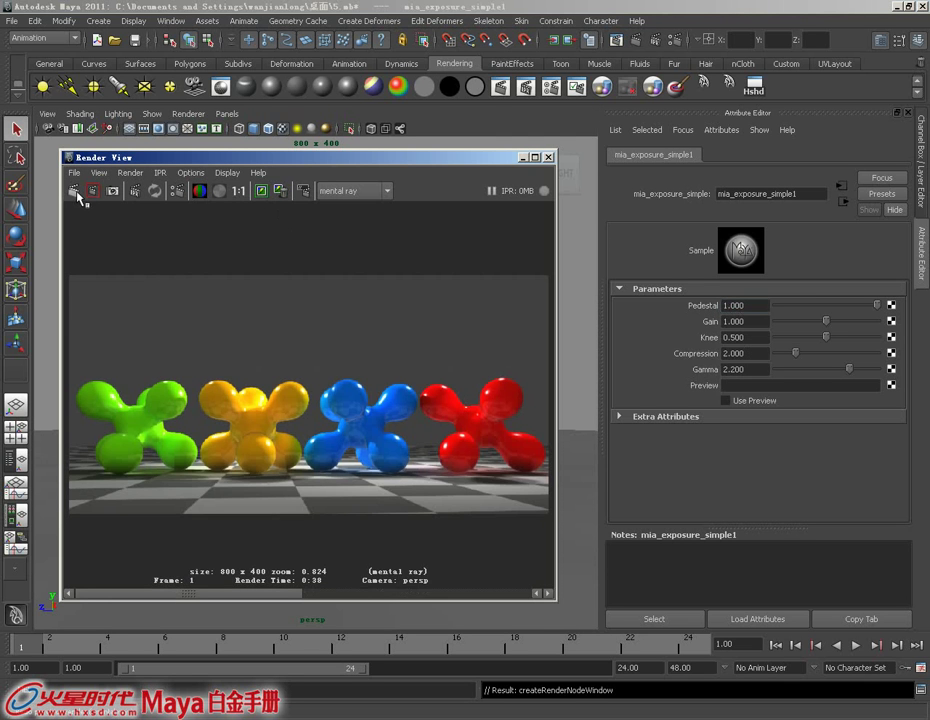
click(74, 191)
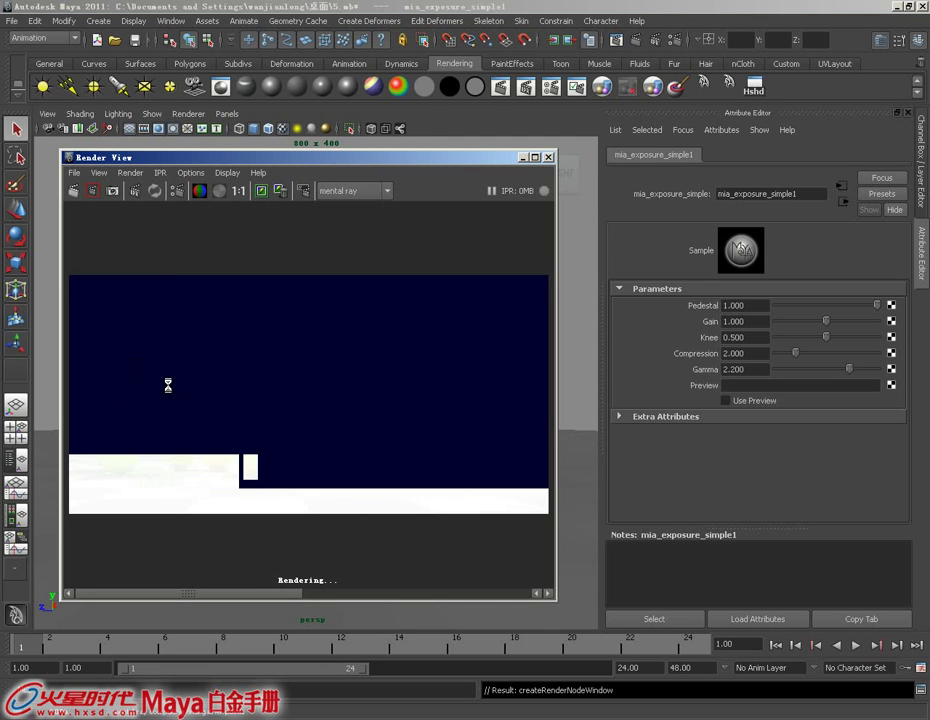
- Change Pedestal to 0.1 and render the four blobs again
click(748, 306)
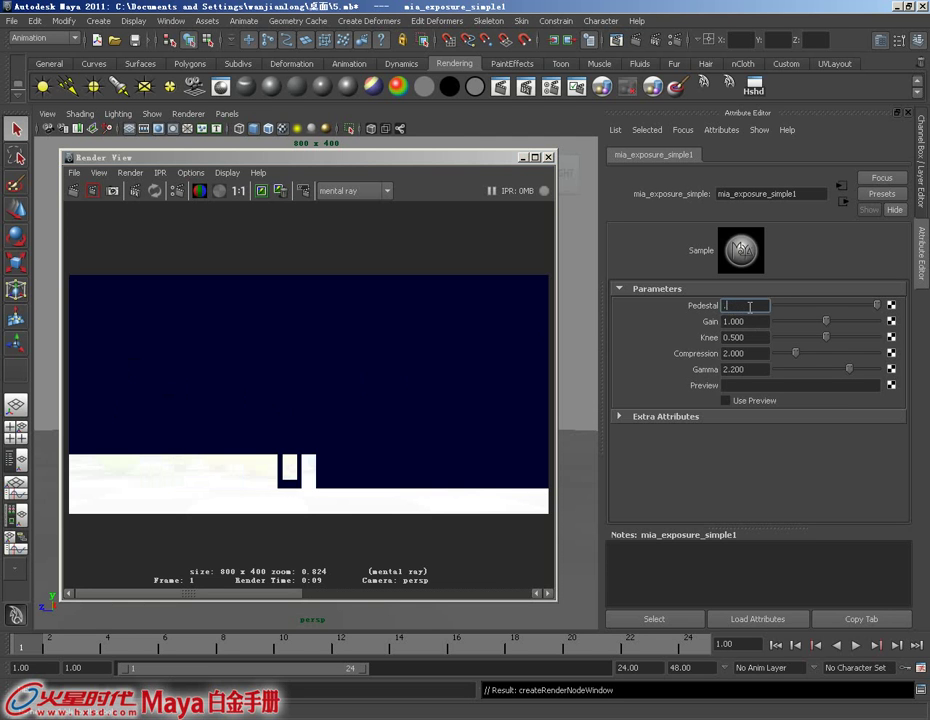
text(0.1)
key(Return)
click(74, 190)
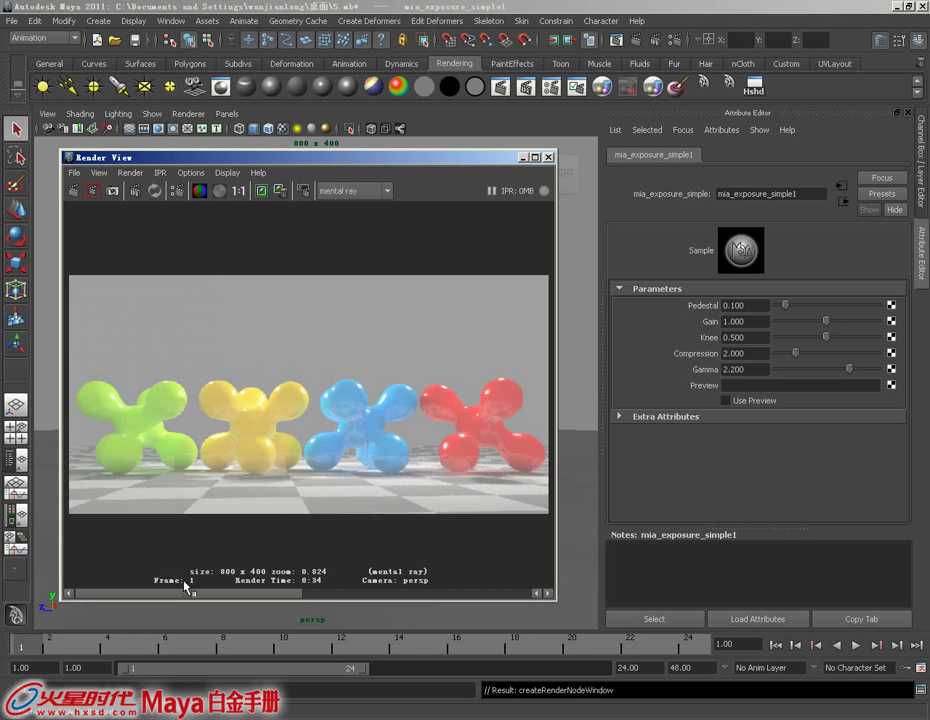
- Compare the stored renders, then set Pedestal to -0.02 and re-render
click(222, 593)
mouse_move(305, 598)
mouse_down()
mouse_move(280, 601)
mouse_move(390, 601)
mouse_up()
click(755, 305)
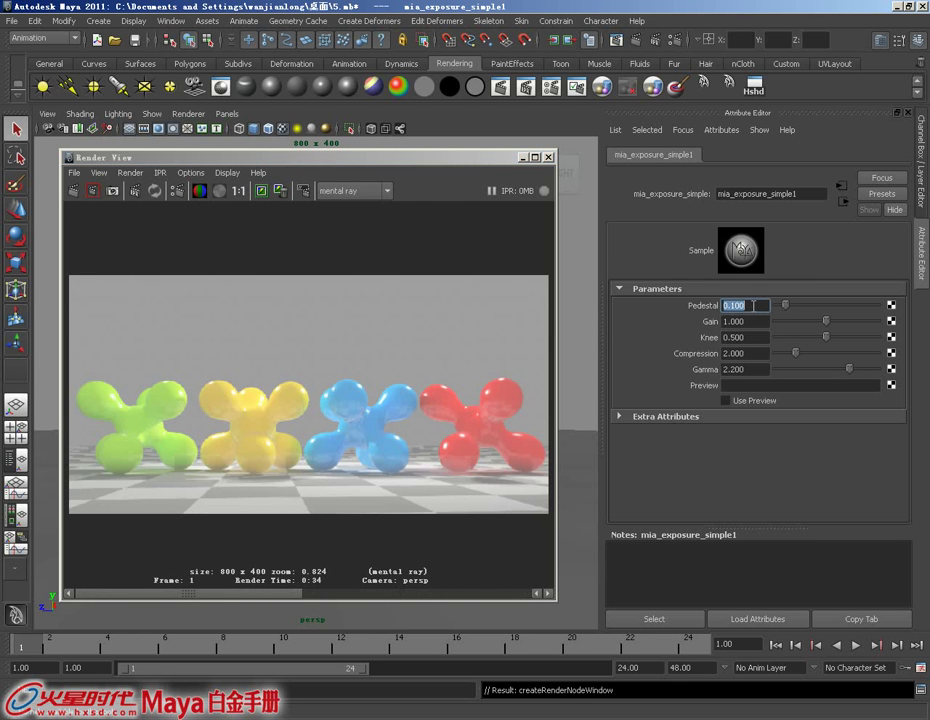
text(-.)
text(02)
key(Return)
click(74, 192)
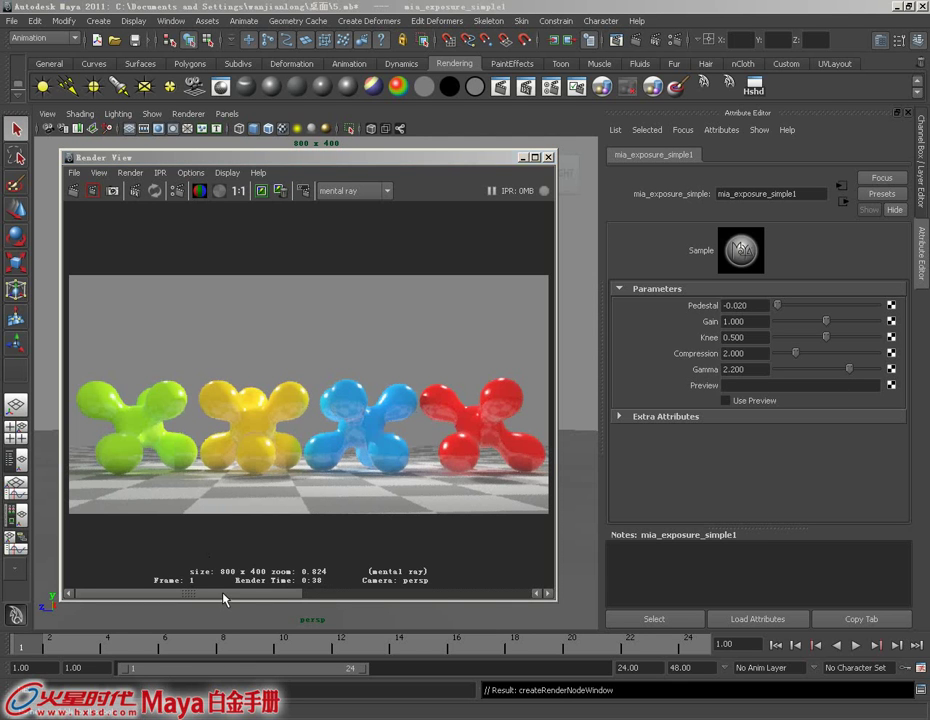
- Flip between the darker -0.02 render and the brighter earlier one to compare
click(350, 598)
click(270, 597)
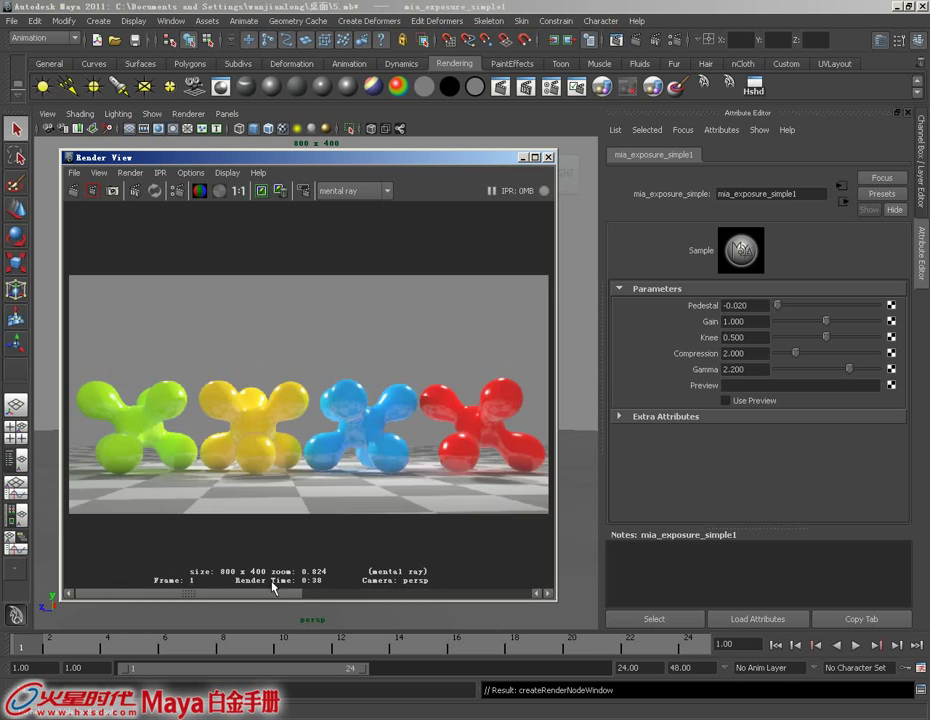
click(355, 595)
click(240, 596)
click(353, 598)
click(274, 598)
click(340, 598)
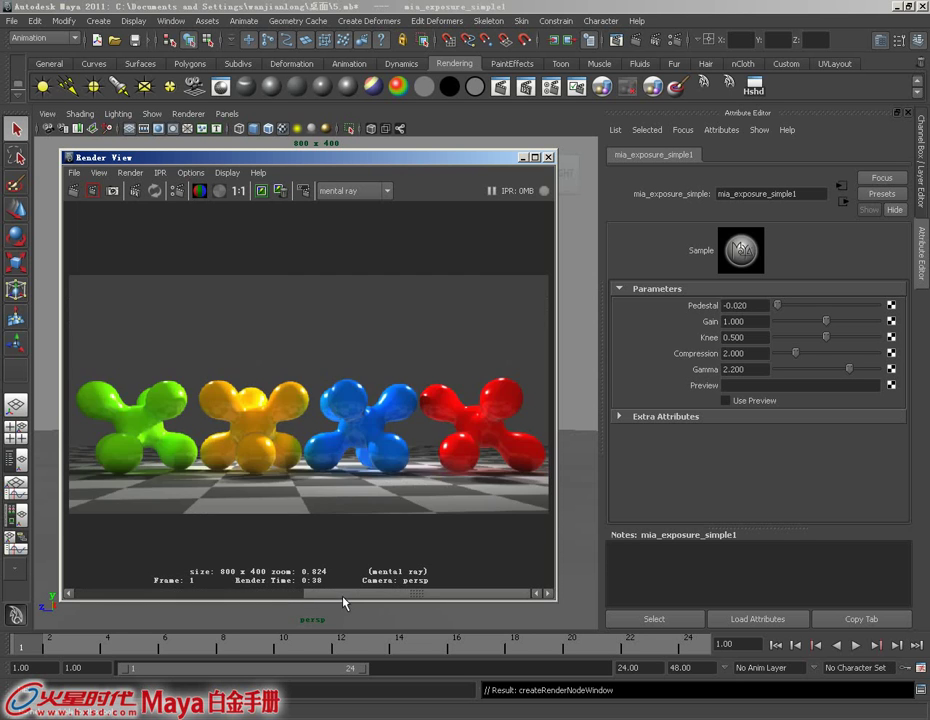
click(288, 598)
click(352, 598)
click(264, 598)
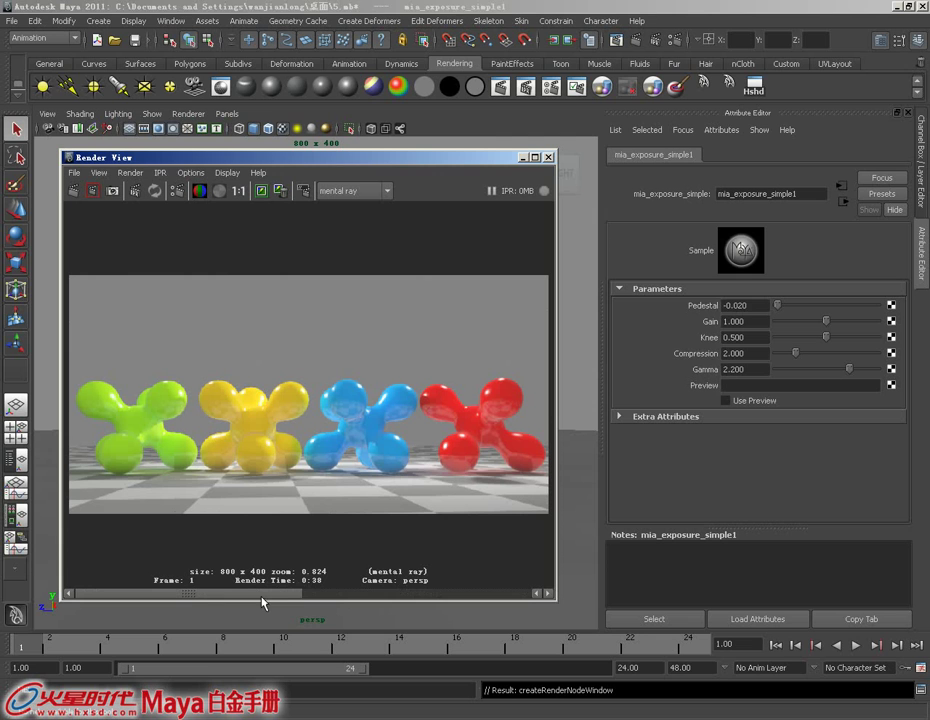
- Reset Pedestal to 0 and select the Gain value
double_click(751, 306)
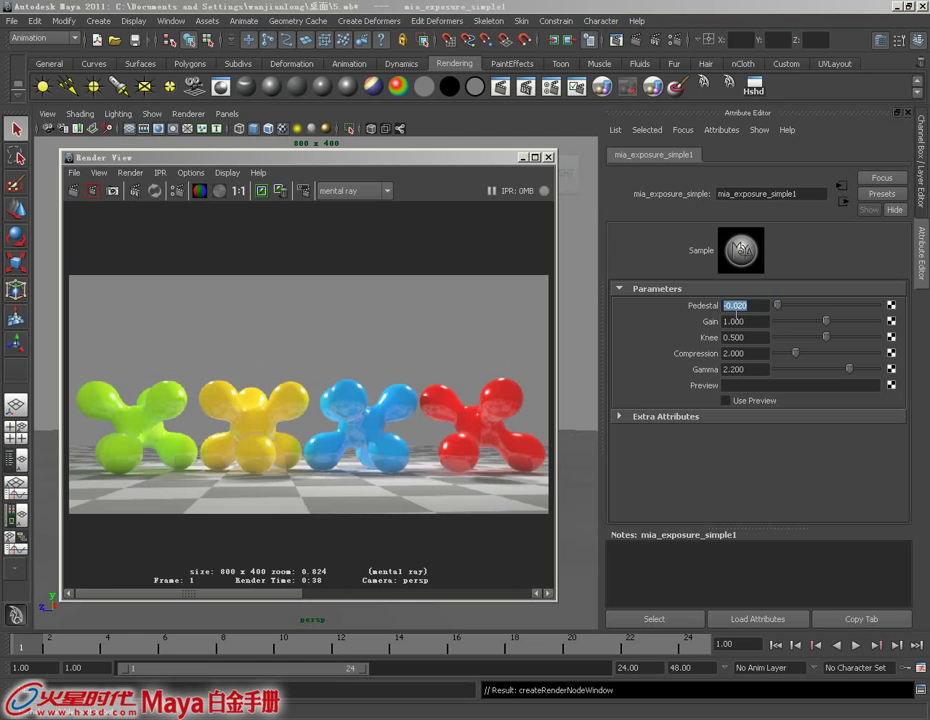
click(745, 321)
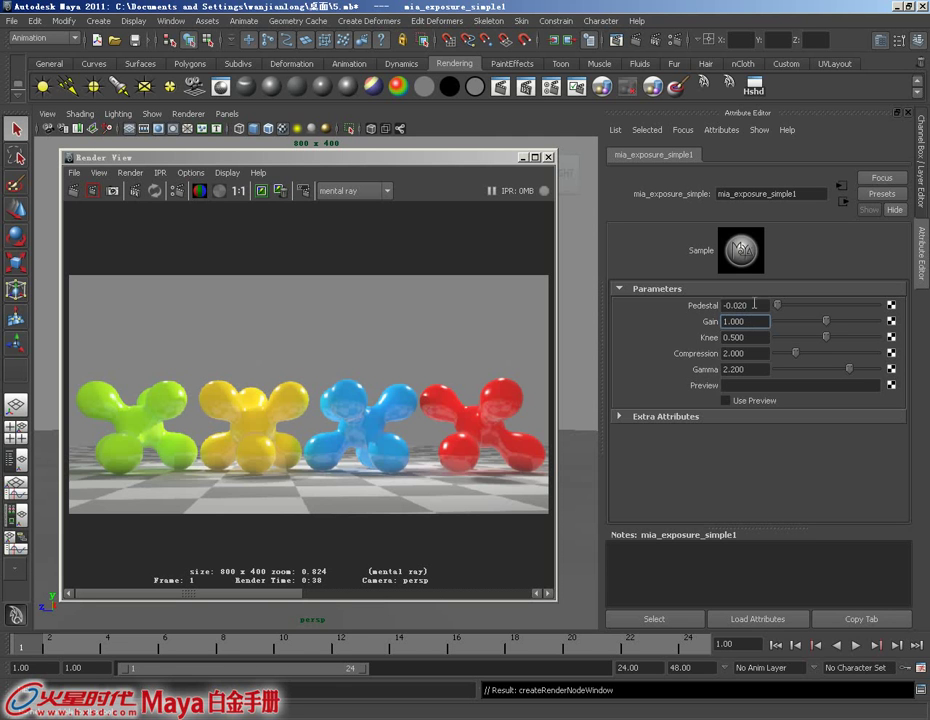
double_click(754, 305)
text(0)
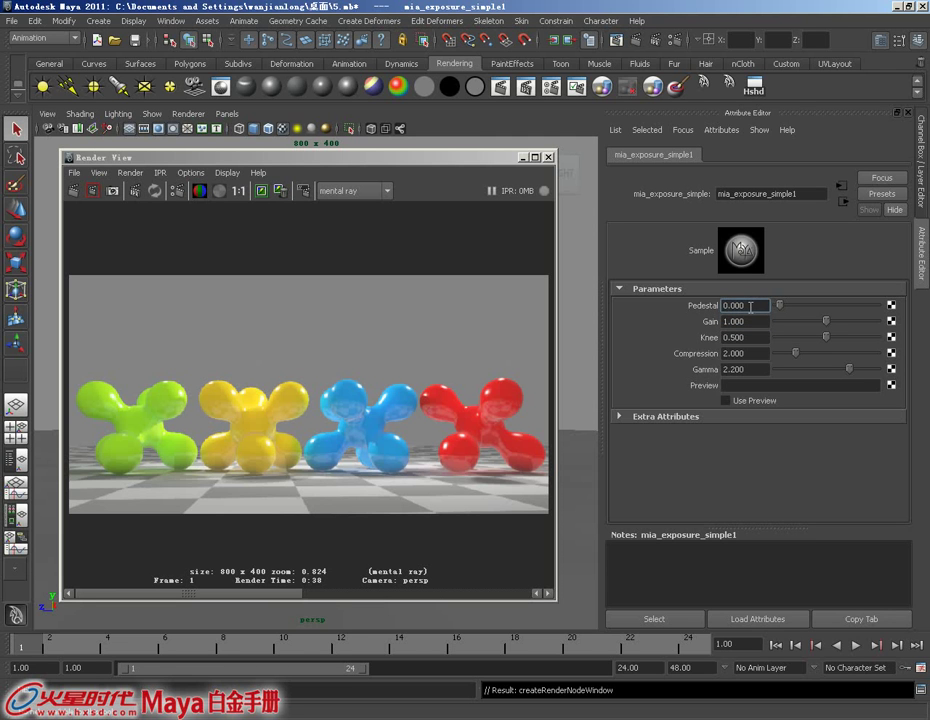
click(755, 321)
double_click(755, 321)
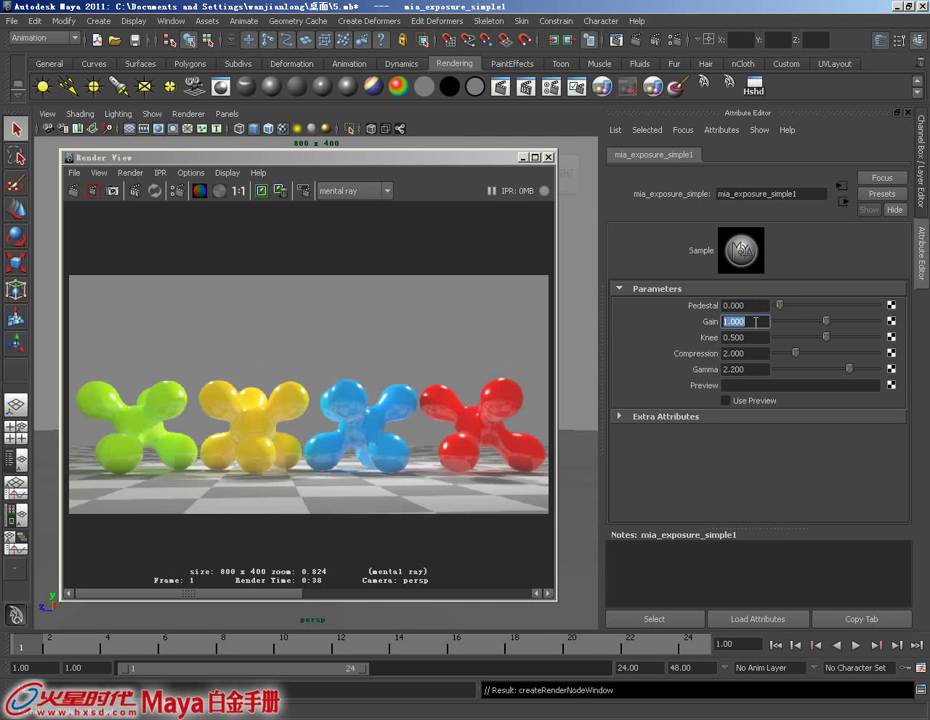
- Re-render with Pedestal at 0 and compare against the previous stored image
click(755, 321)
double_click(755, 321)
click(92, 190)
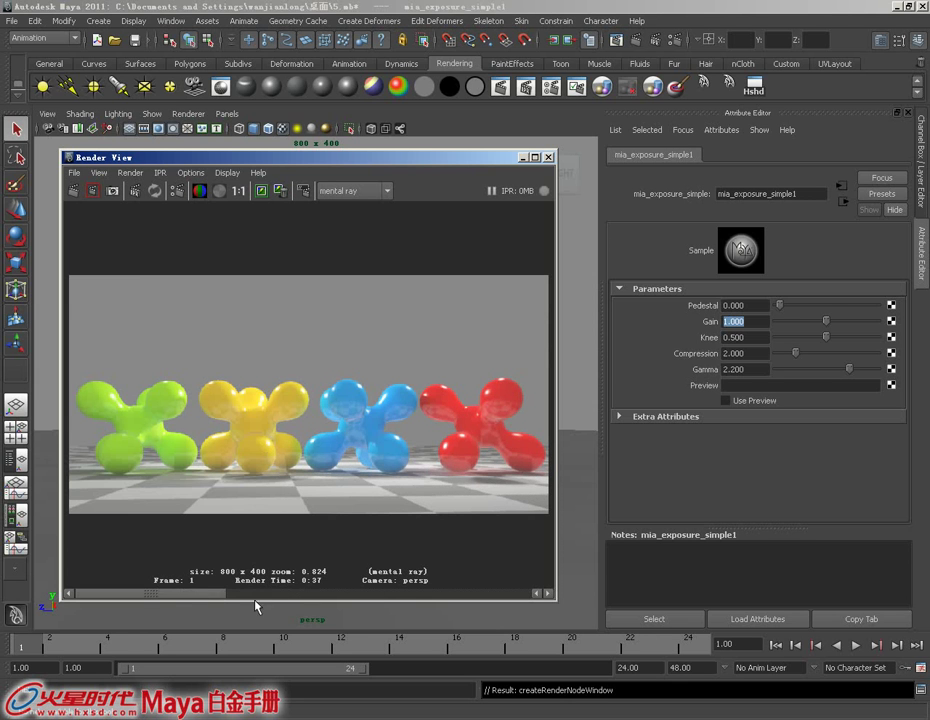
mouse_move(181, 594)
mouse_down()
mouse_move(450, 610)
mouse_move(193, 608)
mouse_up()
- Set Gain to 0.5 and render the four blobs again
text(0.5)
key(Return)
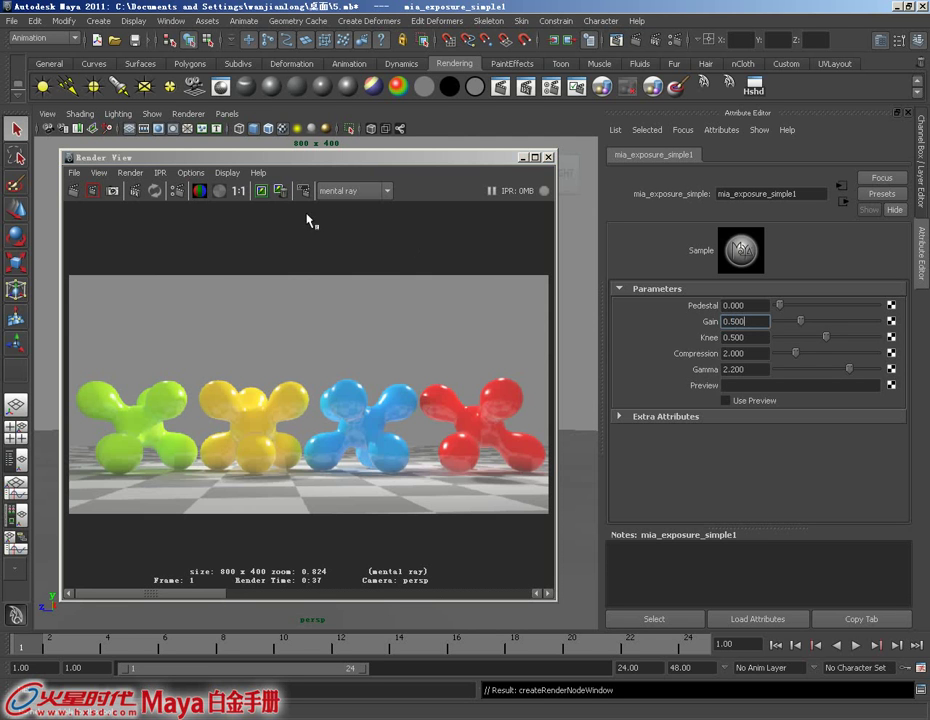
click(131, 204)
click(73, 190)
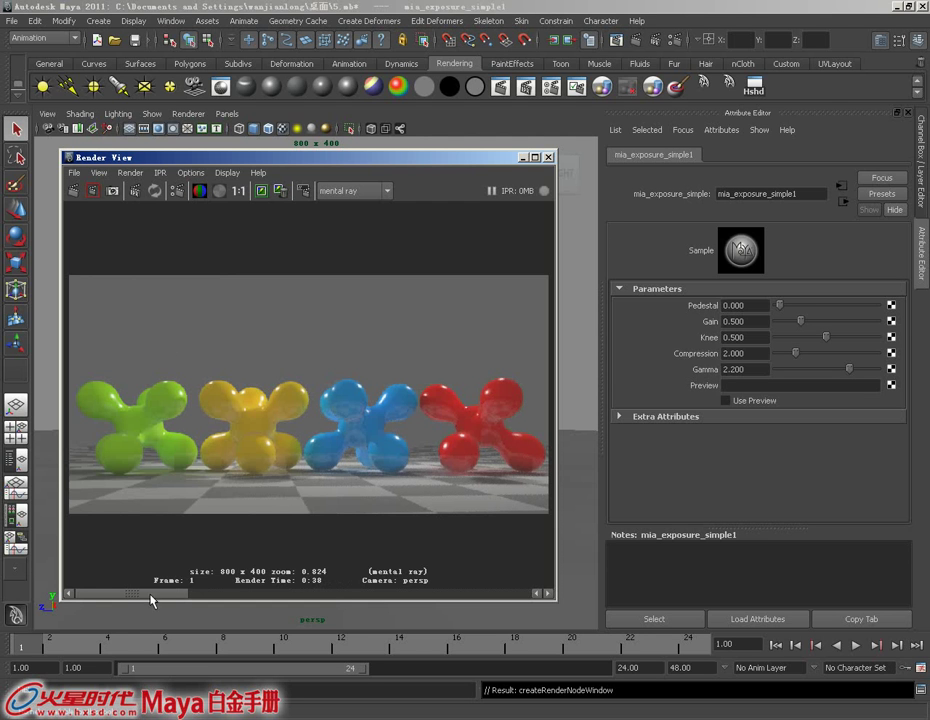
- Zoom into the yellow blob and flip between the Gain 0.5 and previous renders
mouse_move(150, 596)
mouse_down()
mouse_move(237, 602)
mouse_move(181, 598)
mouse_move(221, 601)
mouse_up()
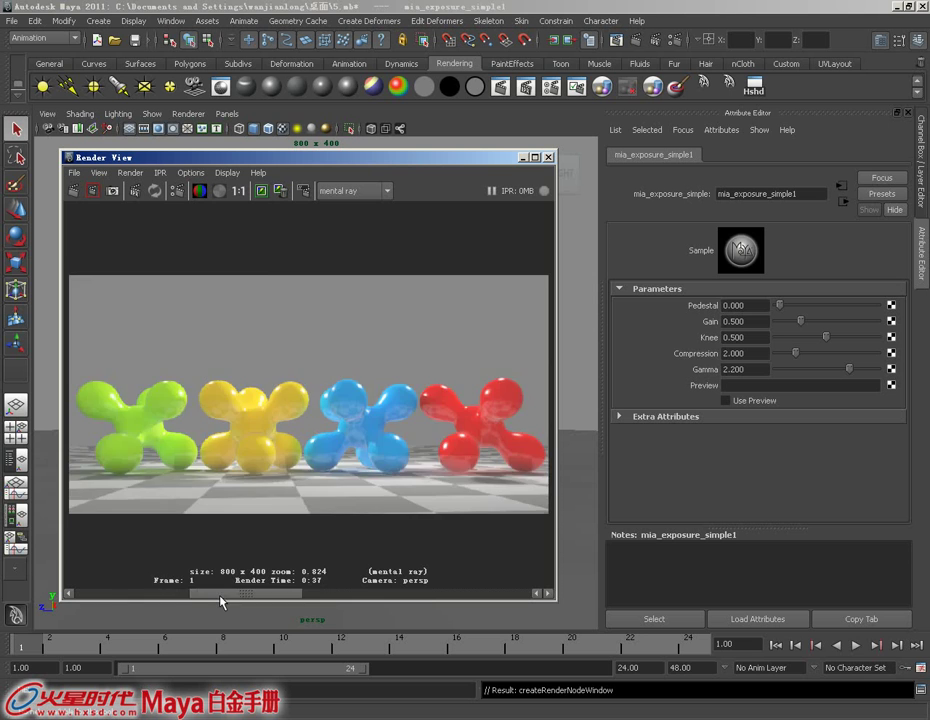
scroll(343, 473, up, 2)
scroll(284, 421, up, 2)
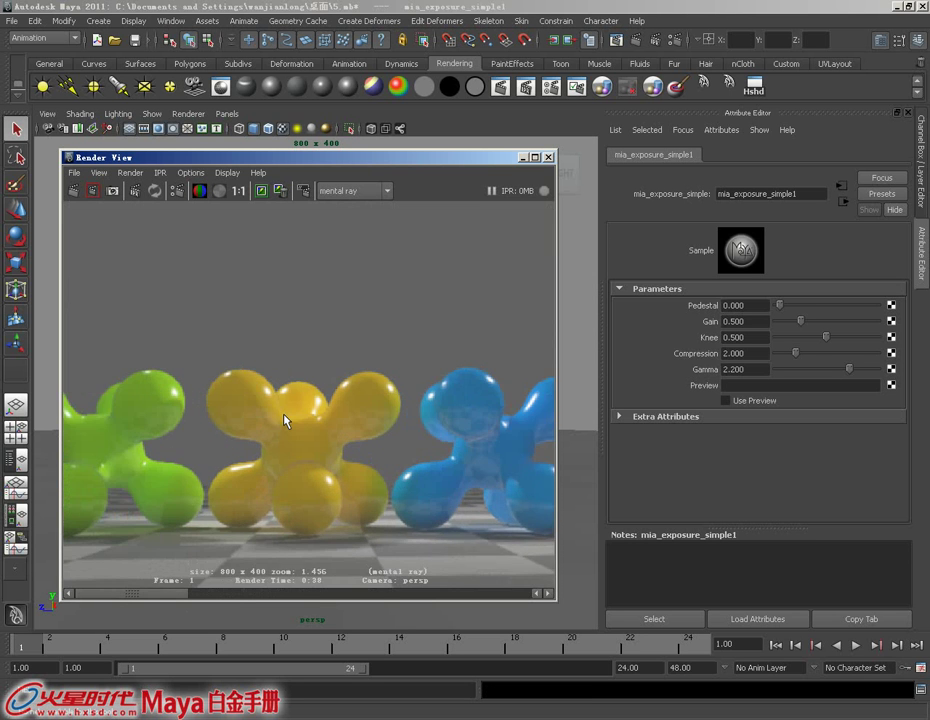
scroll(284, 421, up, 3)
scroll(355, 468, up, 2)
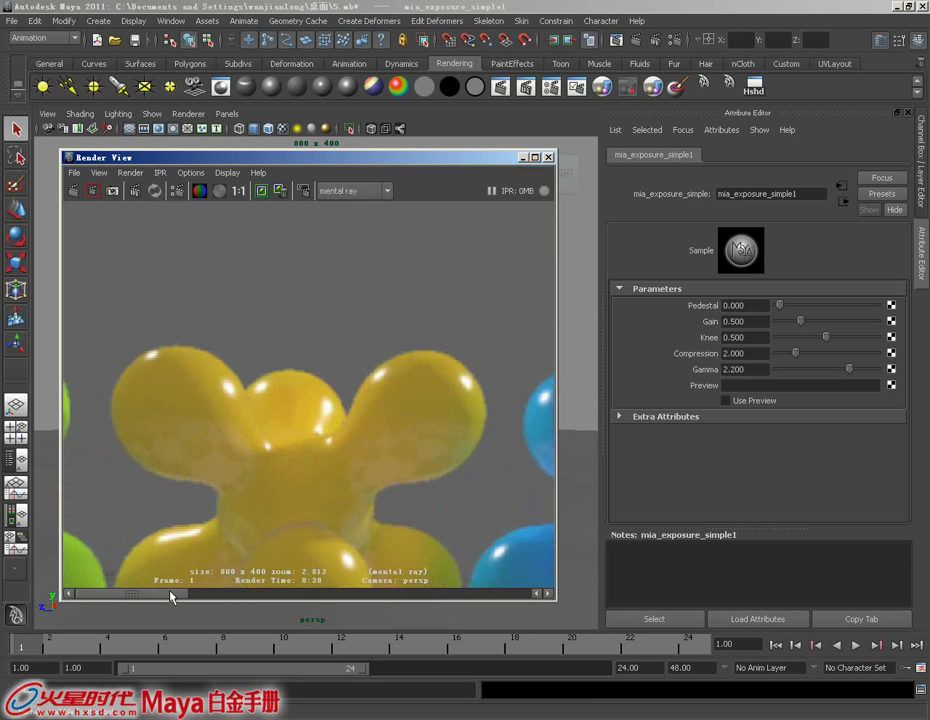
drag(172, 597, 232, 596)
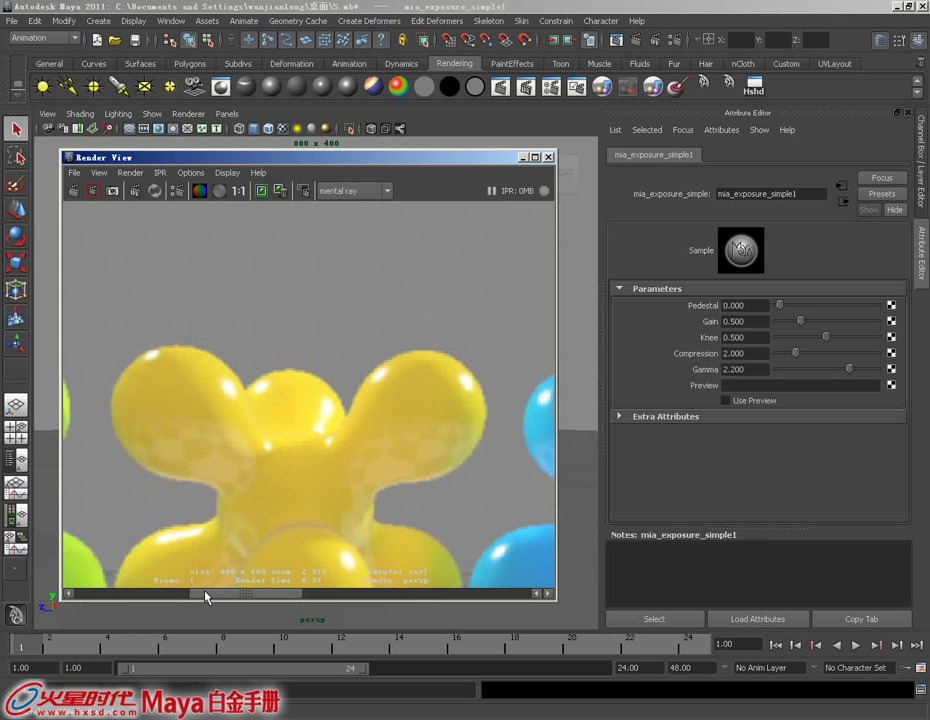
drag(222, 597, 137, 598)
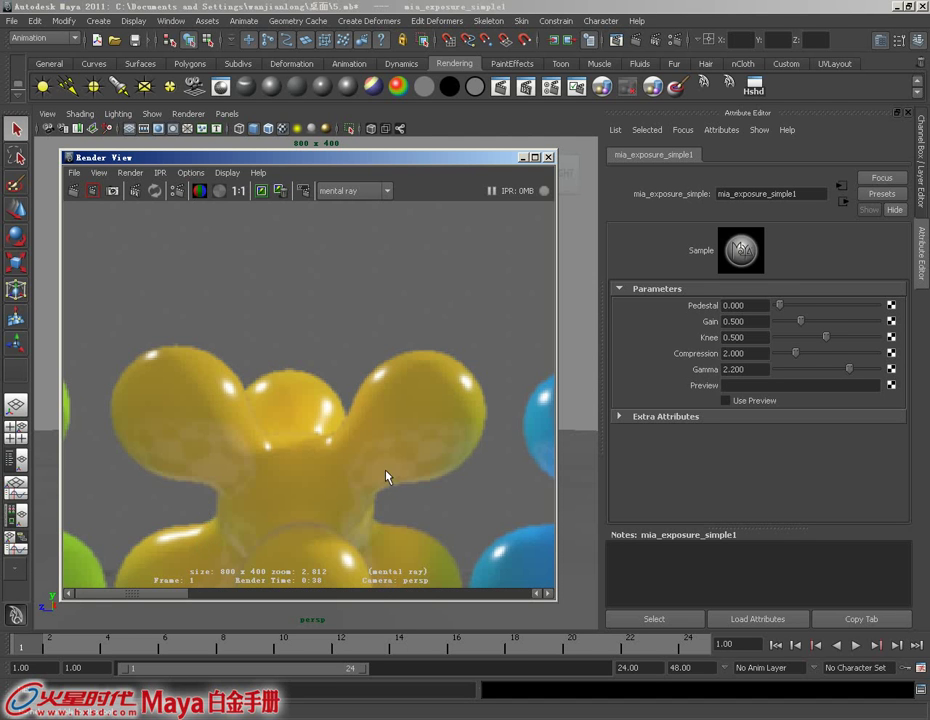
click(745, 322)
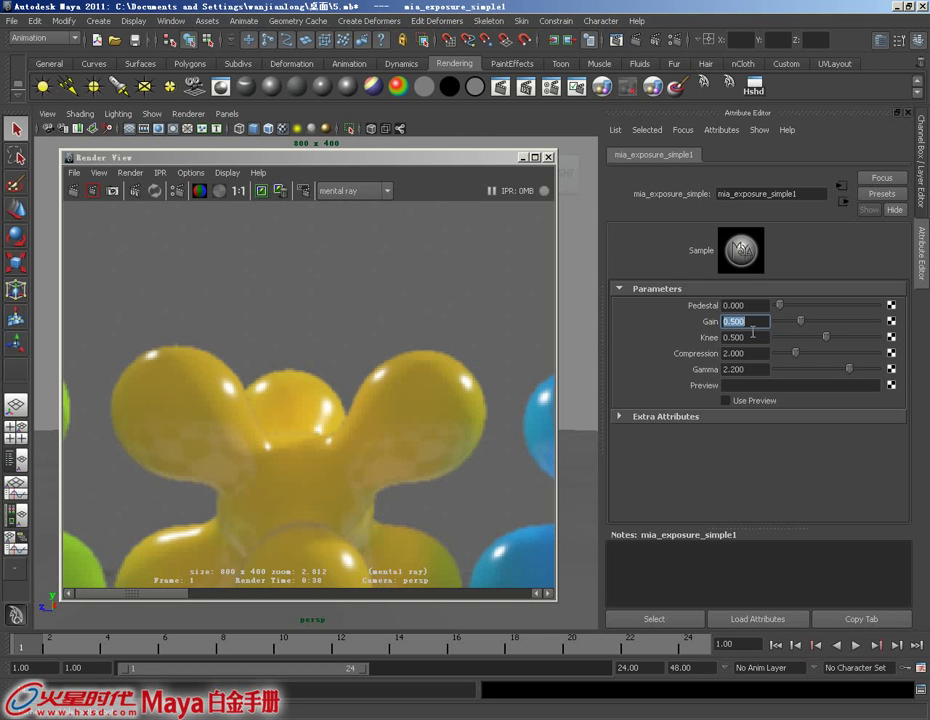
- Raise the mia_exposure_simple1 Knee from 0.500 to 1.000, leaving Gain at 0.500
click(747, 340)
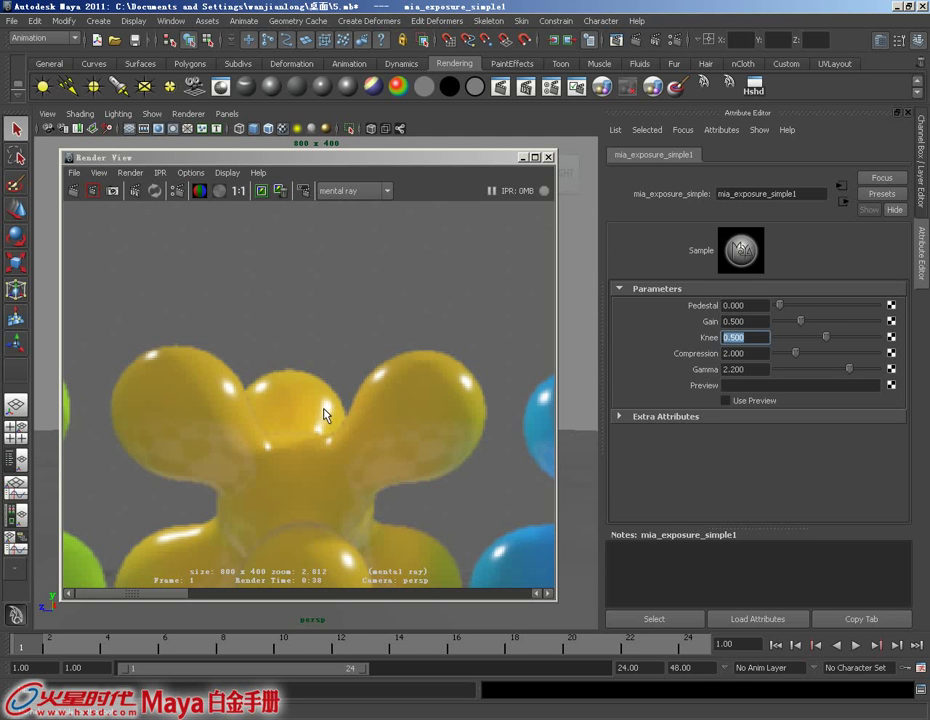
click(751, 337)
double_click(751, 337)
text(1)
key(Return)
click(246, 194)
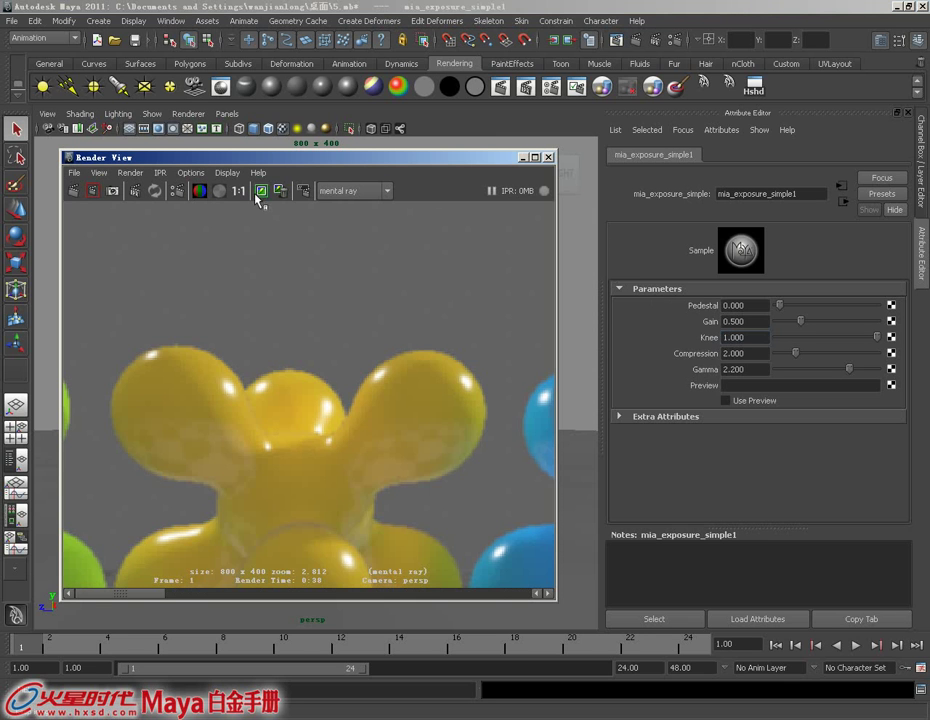
- Re-render with Knee at 1.000 and zoom in on the yellow blob's shading and highlights
click(90, 191)
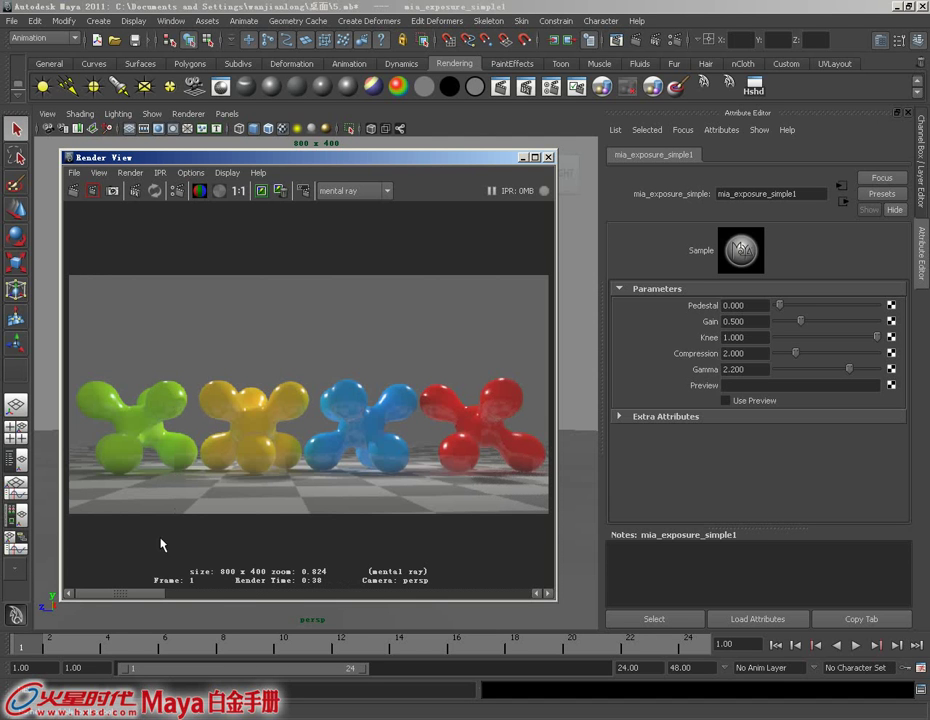
scroll(160, 544, up, 1)
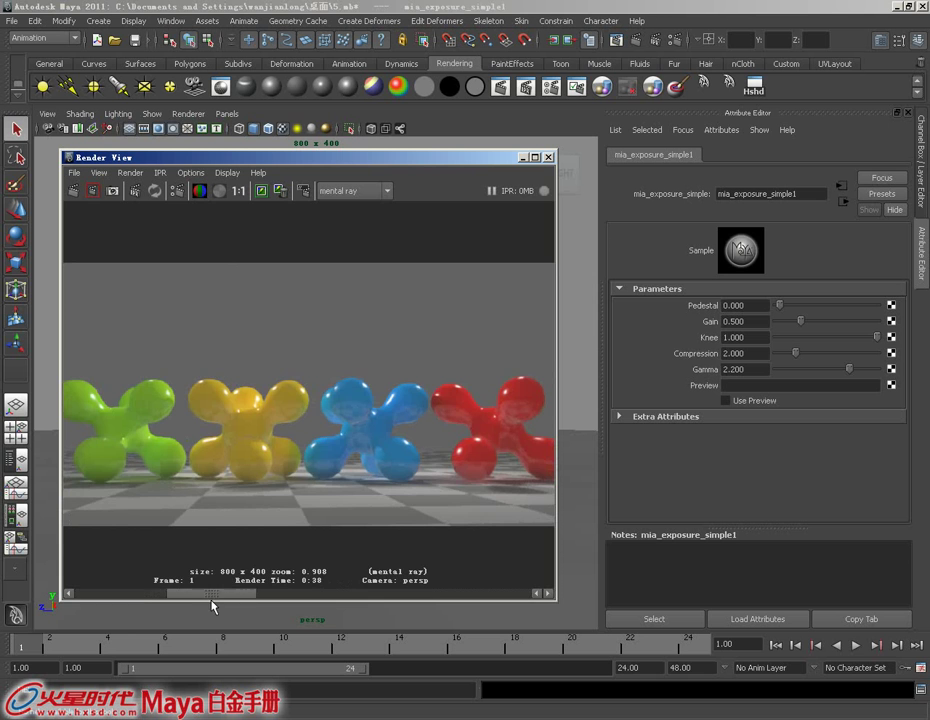
scroll(343, 452, up, 6)
scroll(343, 452, up, 4)
scroll(343, 492, up, 2)
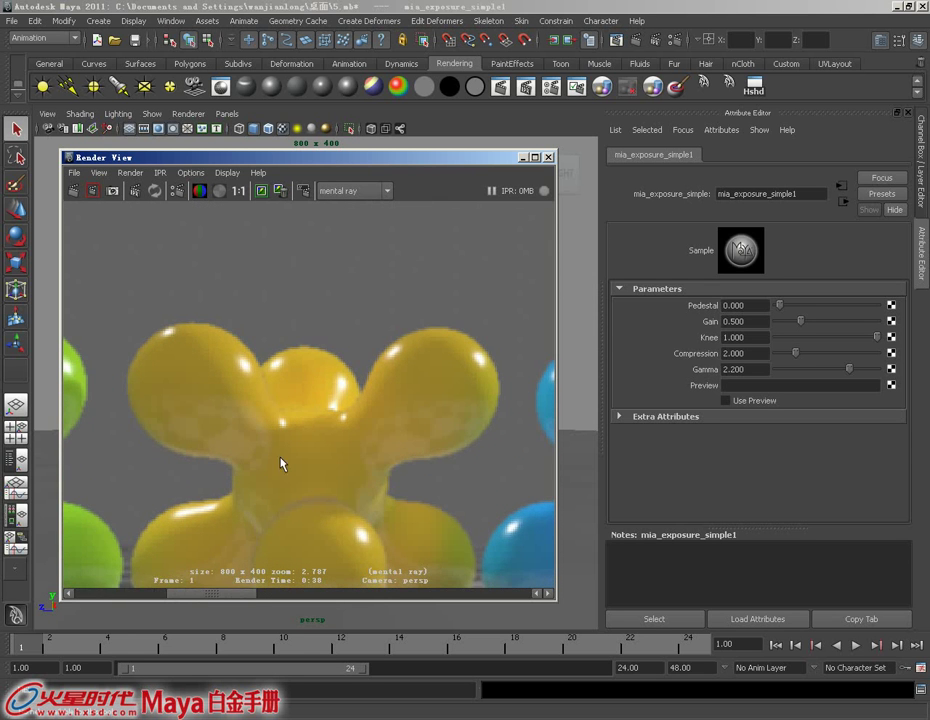
scroll(376, 517, up, 4)
scroll(302, 509, up, 4)
scroll(302, 509, up, 2)
mouse_move(182, 598)
mouse_down()
mouse_move(93, 598)
mouse_move(191, 598)
mouse_move(87, 596)
mouse_move(225, 598)
mouse_move(158, 605)
mouse_up()
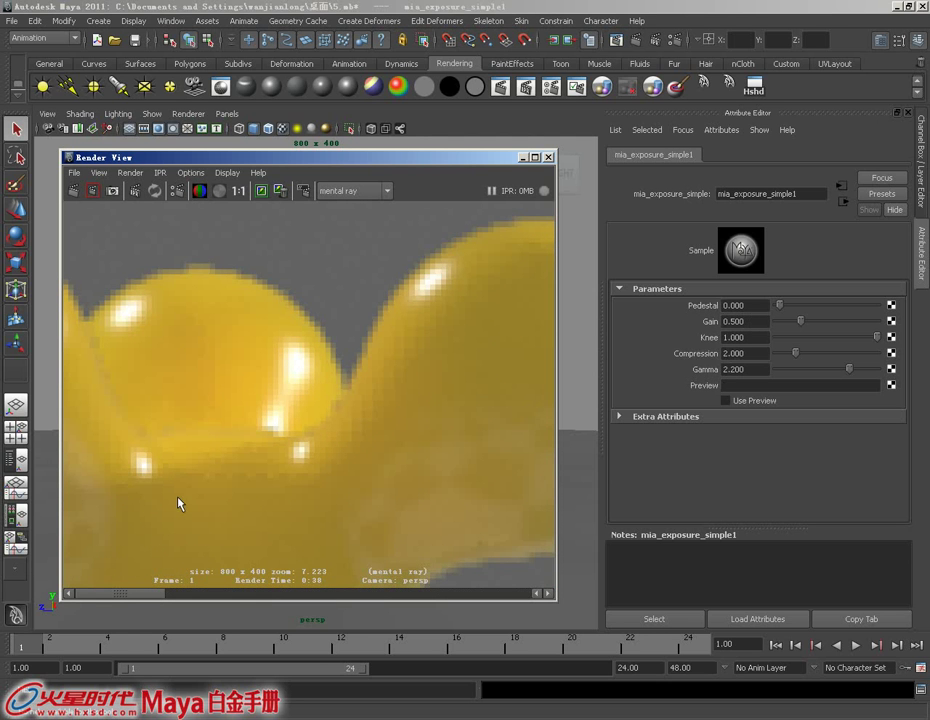
mouse_move(140, 600)
mouse_down()
mouse_move(210, 597)
mouse_move(125, 596)
mouse_up()
mouse_move(156, 596)
mouse_down()
mouse_move(187, 596)
mouse_move(125, 596)
mouse_move(203, 596)
mouse_move(128, 597)
mouse_move(199, 596)
mouse_move(151, 593)
mouse_up()
- Show the render at actual 1:1 size and zoom out to see the whole image
click(742, 338)
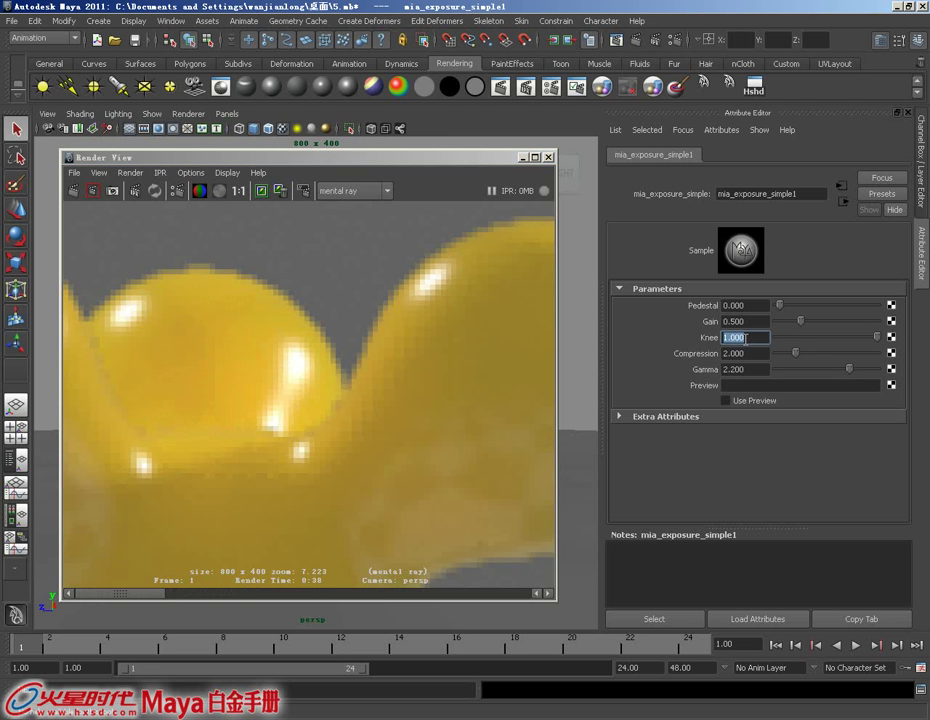
click(758, 338)
click(753, 353)
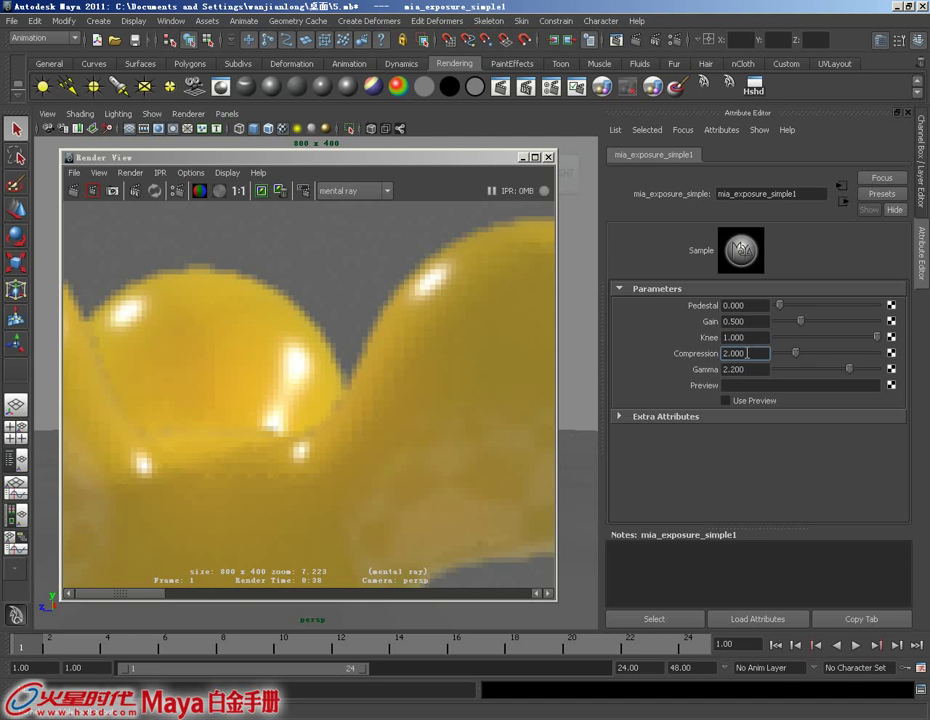
click(238, 190)
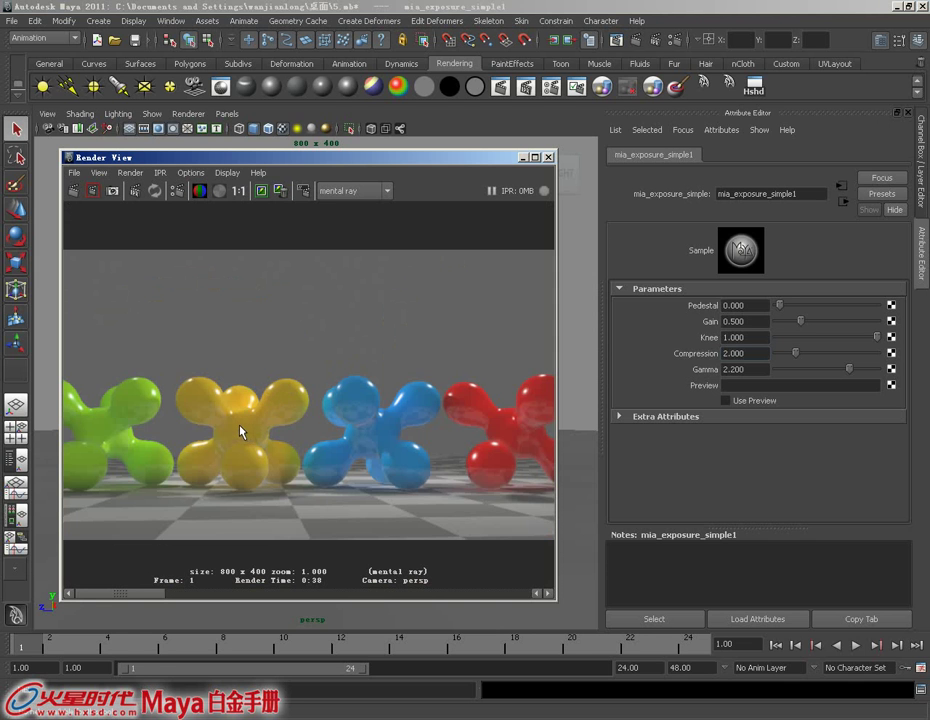
mouse_move(311, 432)
alt+right_down()
mouse_move(211, 401)
mouse_move(250, 427)
alt+right_up()
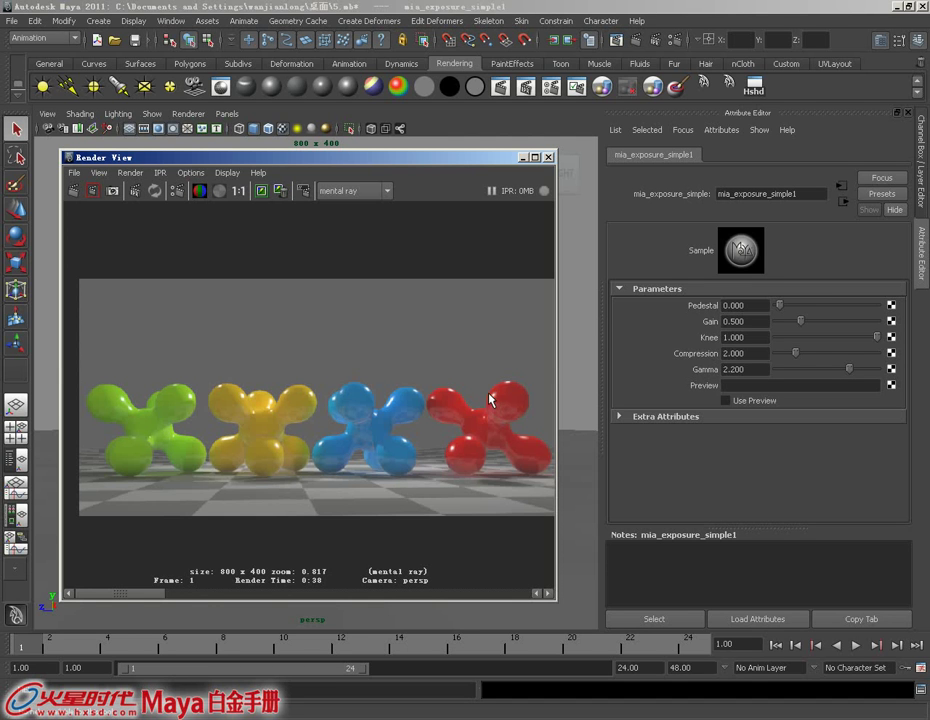
- Change exposure Compression from 2.000 to 1.000 and re-render the four blobs
click(752, 352)
double_click(752, 352)
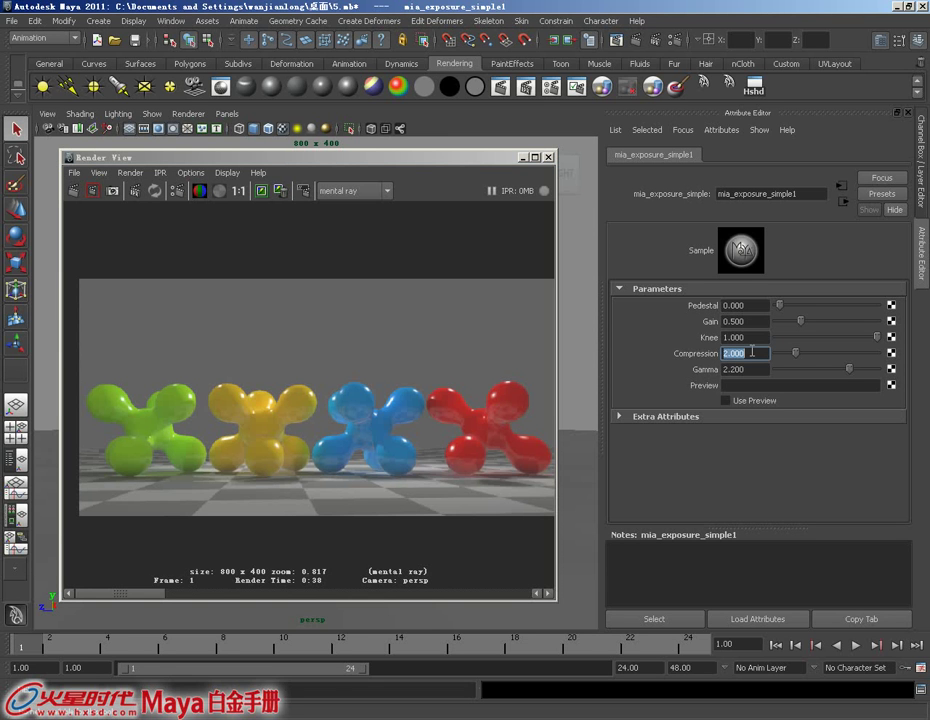
text(1)
key(Return)
click(278, 207)
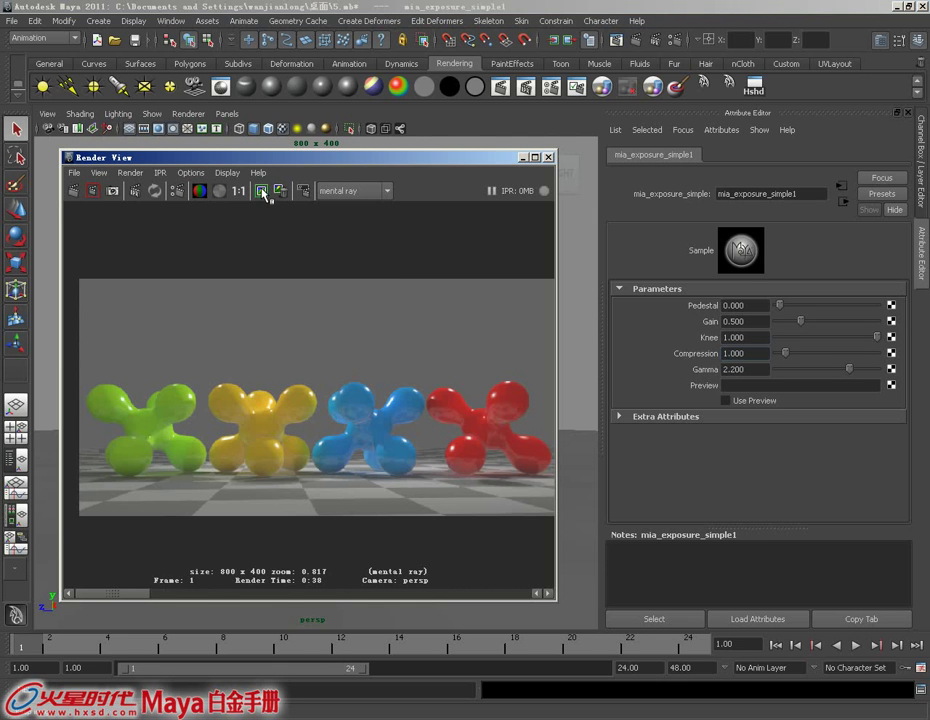
click(72, 191)
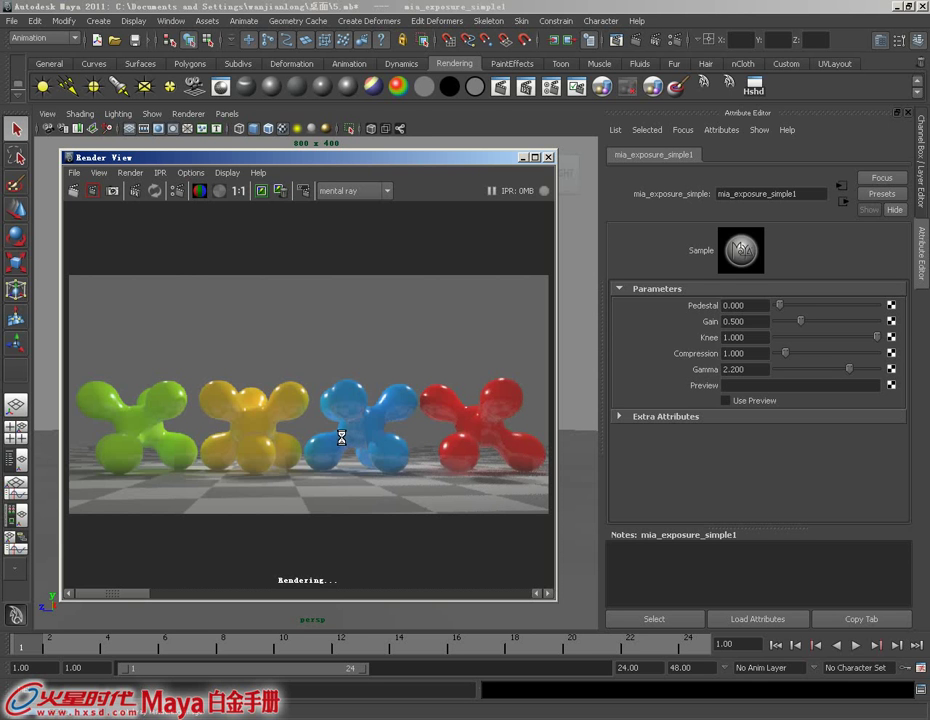
- Zoom into the new Compression 1.000 render to inspect it
scroll(297, 432, up, 3)
alt+right_drag(200, 449, 363, 498)
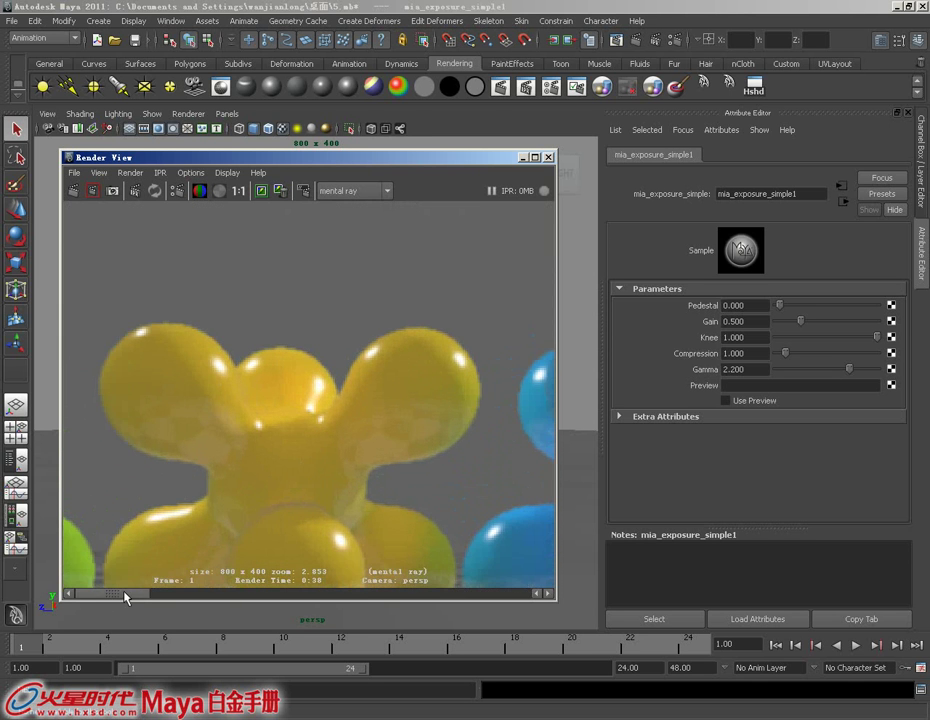
mouse_move(107, 600)
mouse_down()
mouse_move(187, 600)
mouse_move(111, 598)
mouse_up()
- Set exposure Compression to 0.100 and re-render the blobs
click(750, 353)
text(0.1)
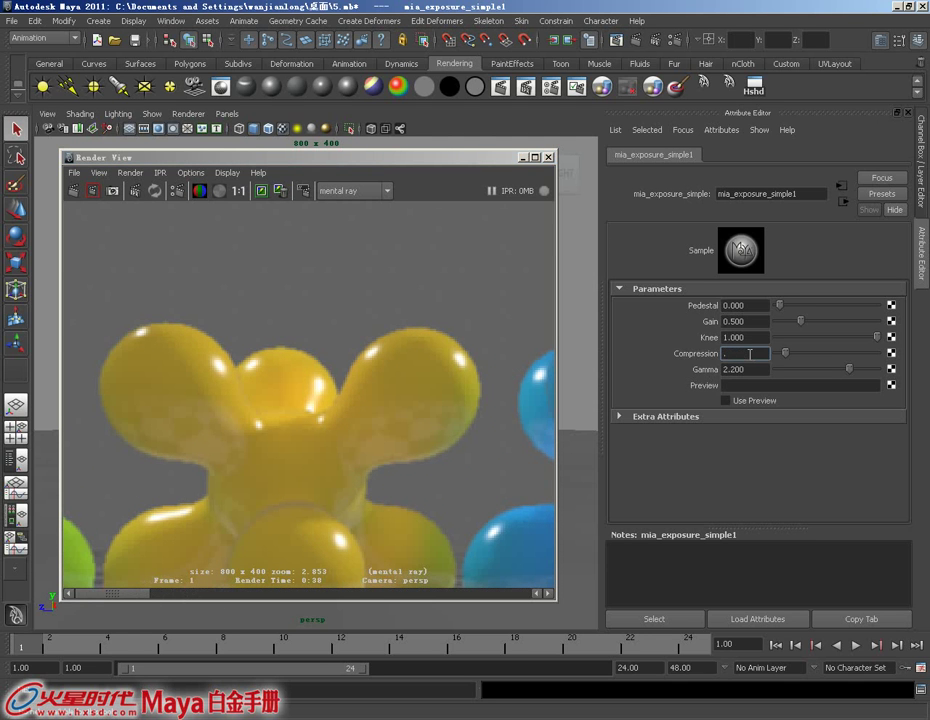
key(Return)
click(72, 191)
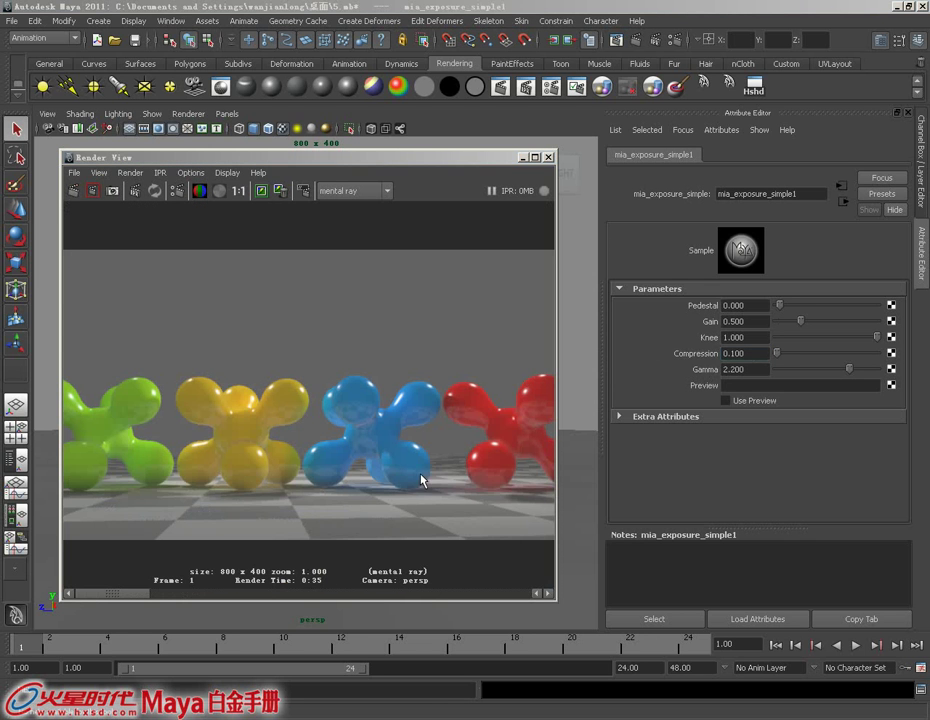
- Zoom in on the yellow blob of the Compression 0.100 render, then back out
drag(129, 597, 176, 598)
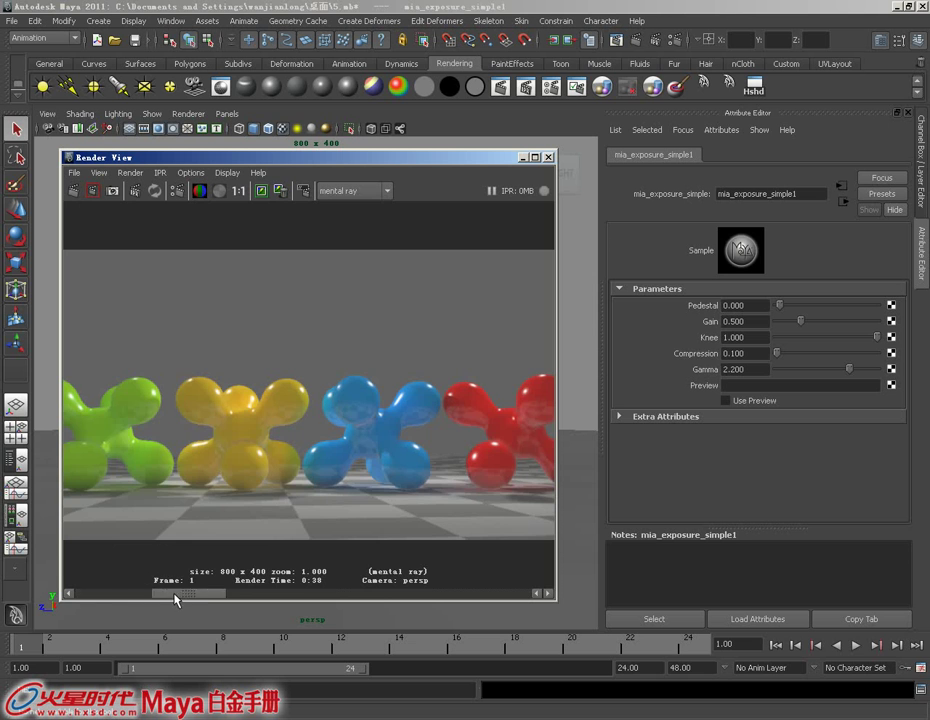
mouse_move(183, 544)
alt+right_down()
mouse_move(170, 463)
mouse_move(349, 525)
mouse_move(348, 472)
mouse_move(243, 529)
mouse_move(264, 498)
mouse_move(186, 598)
alt+right_up()
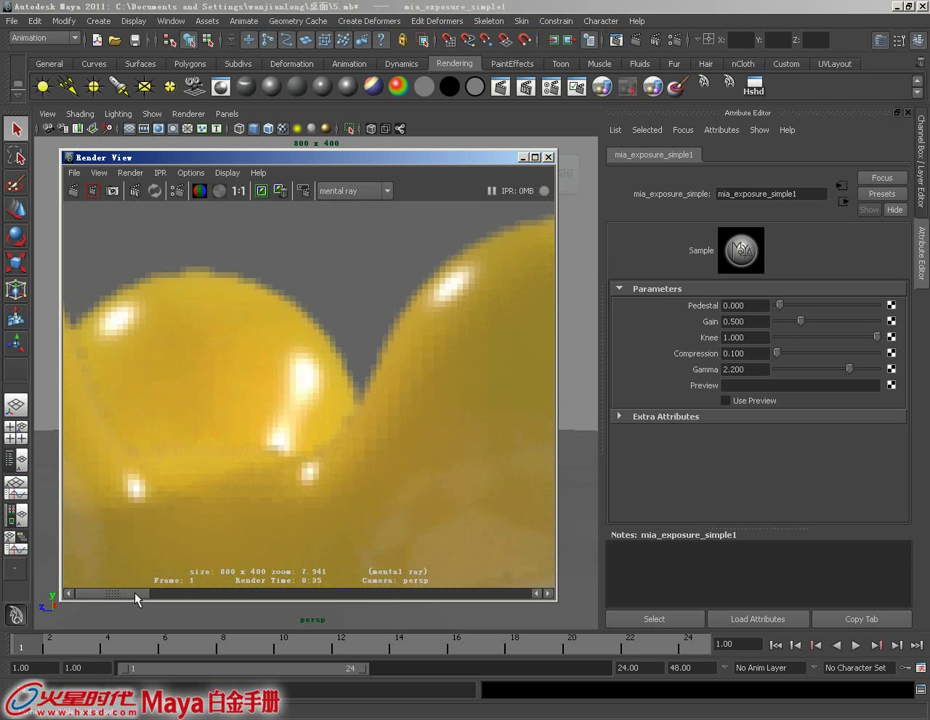
mouse_move(137, 598)
mouse_down()
mouse_move(206, 597)
mouse_move(129, 602)
mouse_up()
mouse_move(410, 470)
alt+right_down()
mouse_move(311, 440)
mouse_move(326, 467)
mouse_move(376, 442)
mouse_move(322, 446)
mouse_move(332, 426)
mouse_move(350, 441)
mouse_move(308, 437)
alt+right_up()
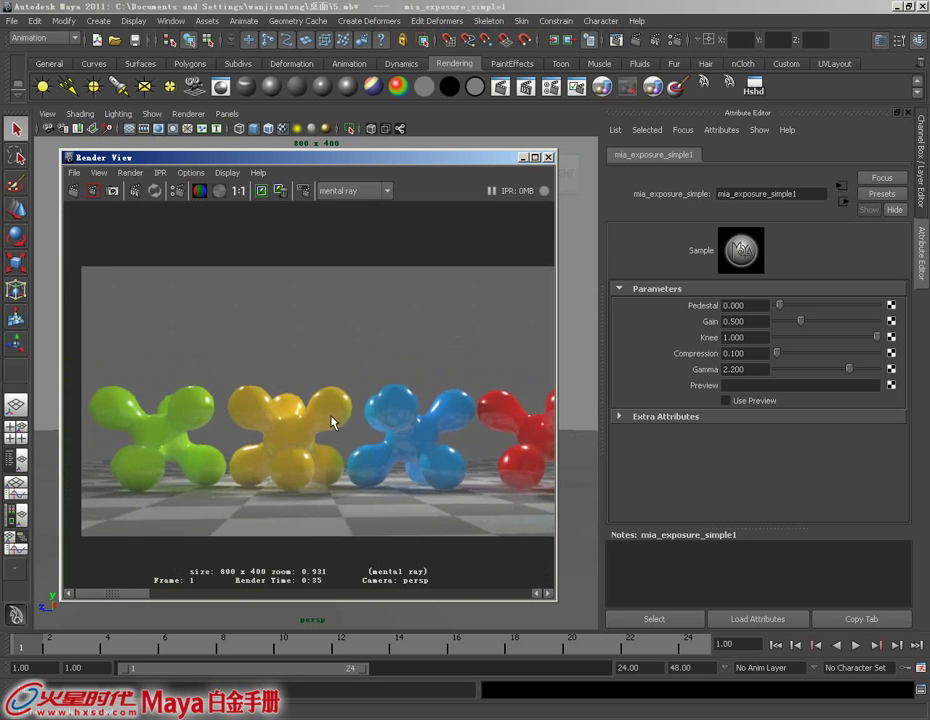
- Change the mia_exposure_simple1 Compression from 0.100 back to 2.000, keeping Gamma at 2.200
double_click(746, 354)
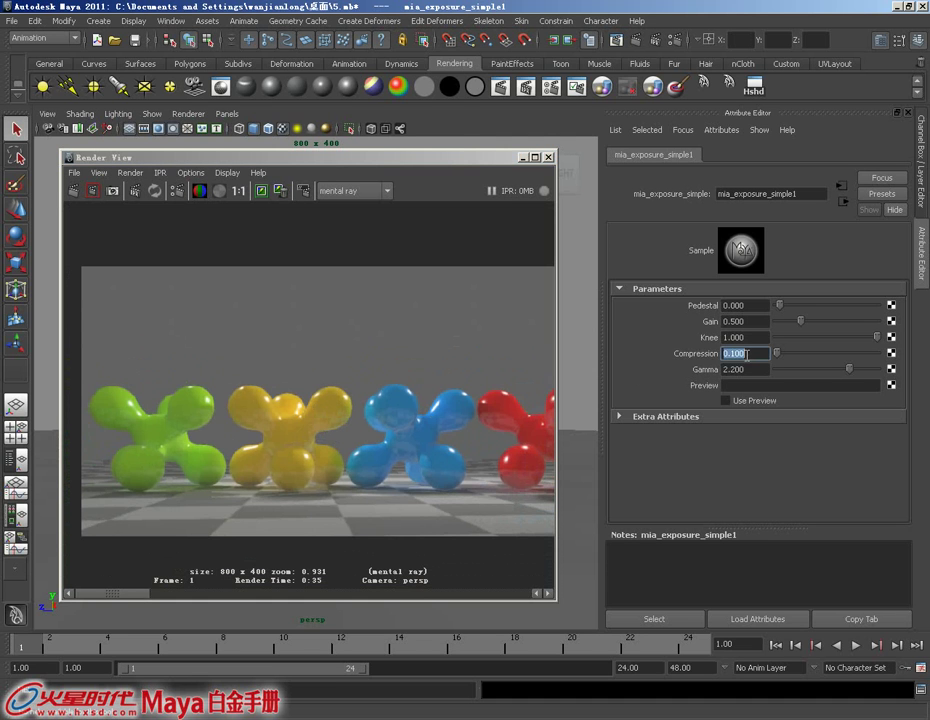
key(Return)
double_click(752, 353)
click(752, 353)
double_click(752, 353)
text(2)
key(Return)
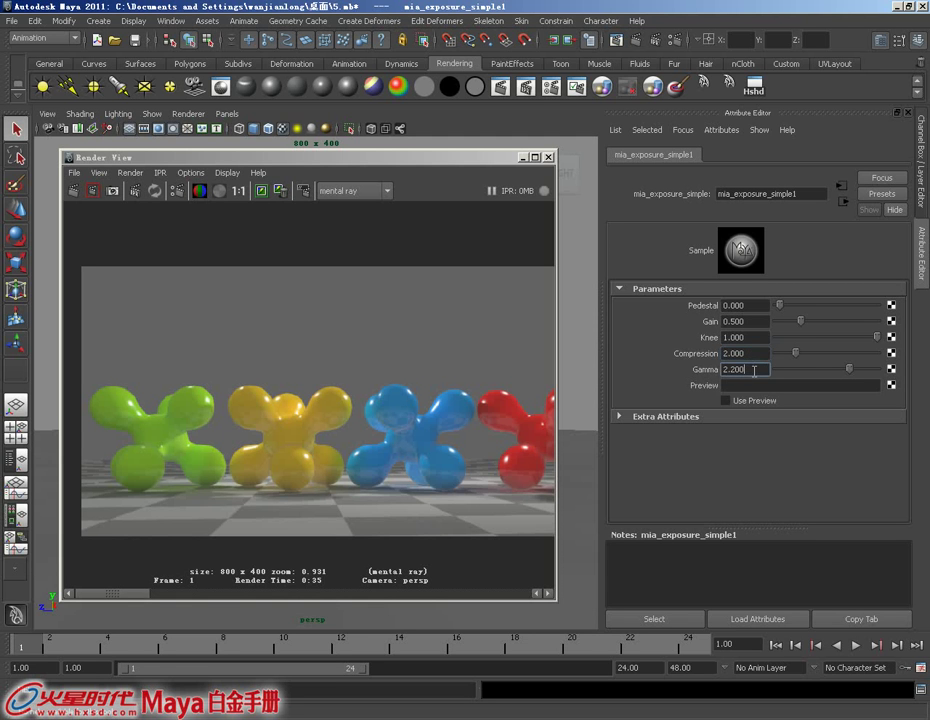
double_click(754, 369)
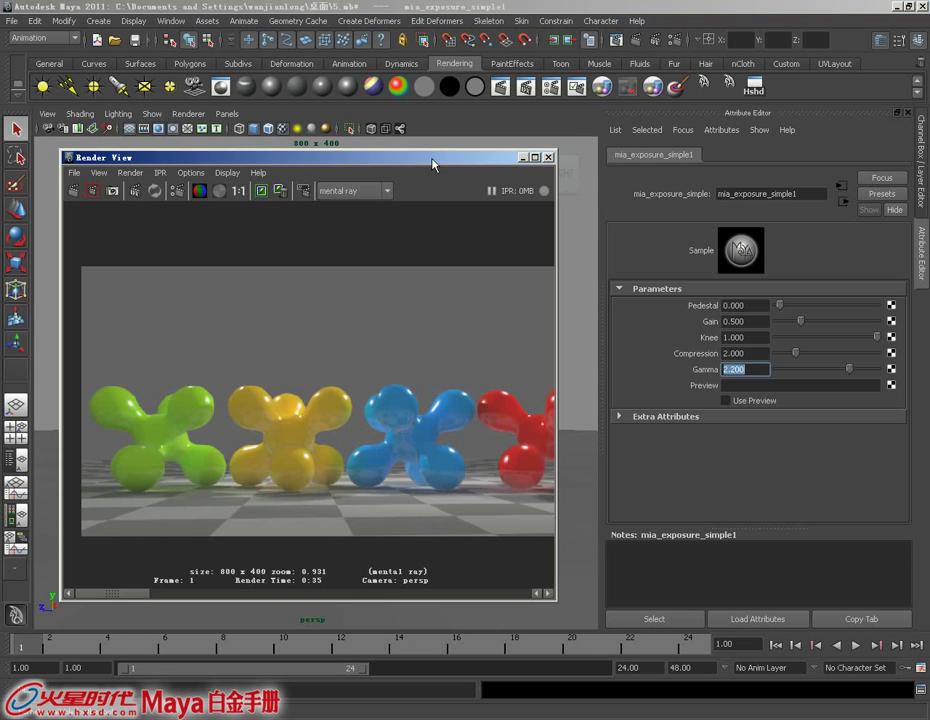
drag(433, 160, 440, 154)
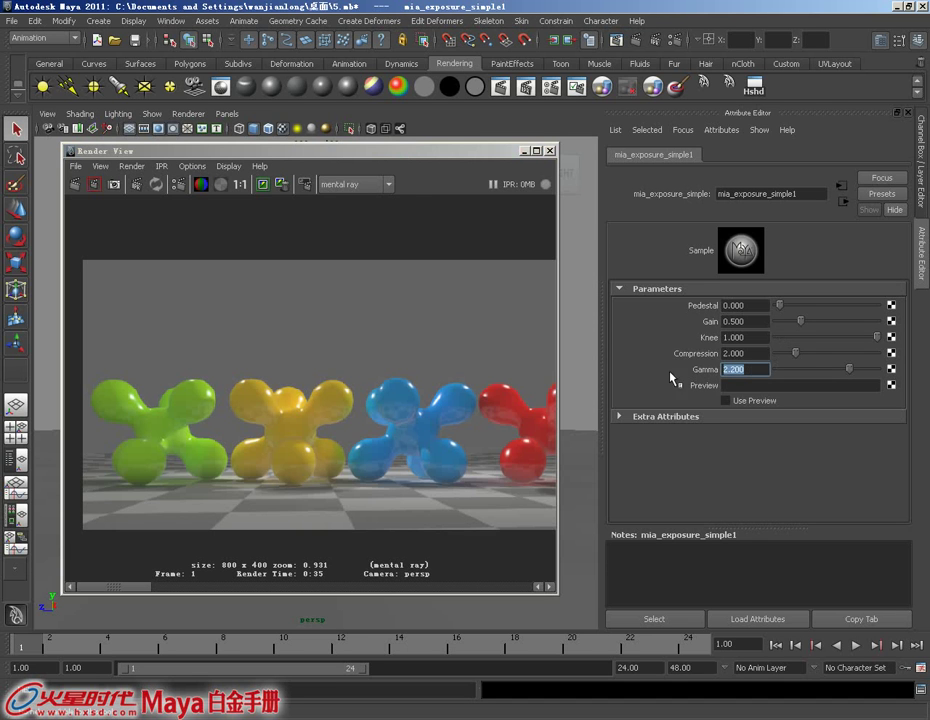
drag(406, 151, 411, 152)
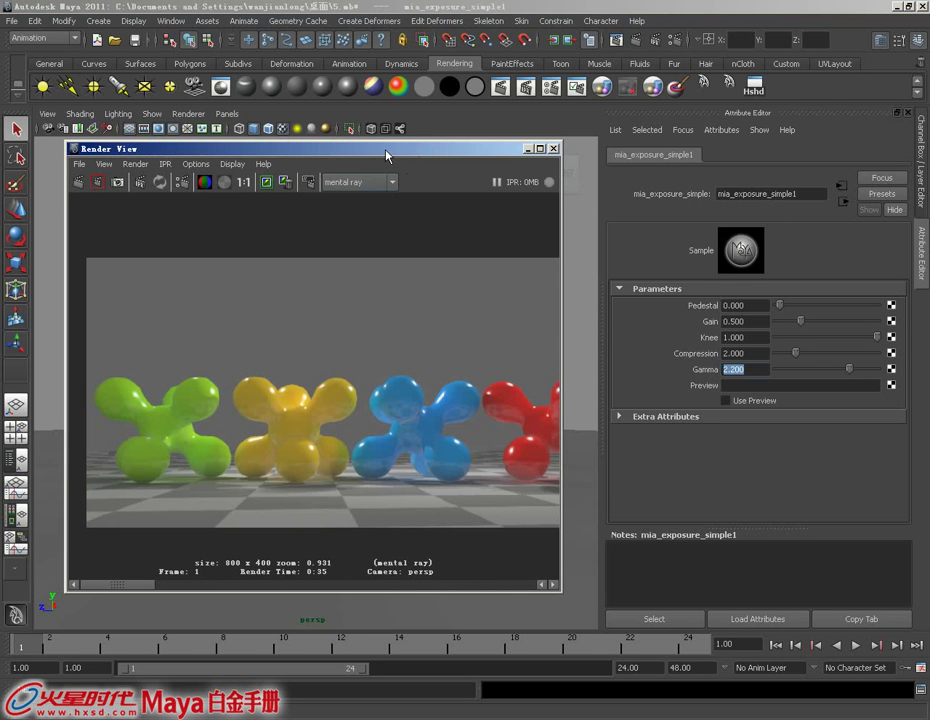
drag(387, 156, 390, 157)
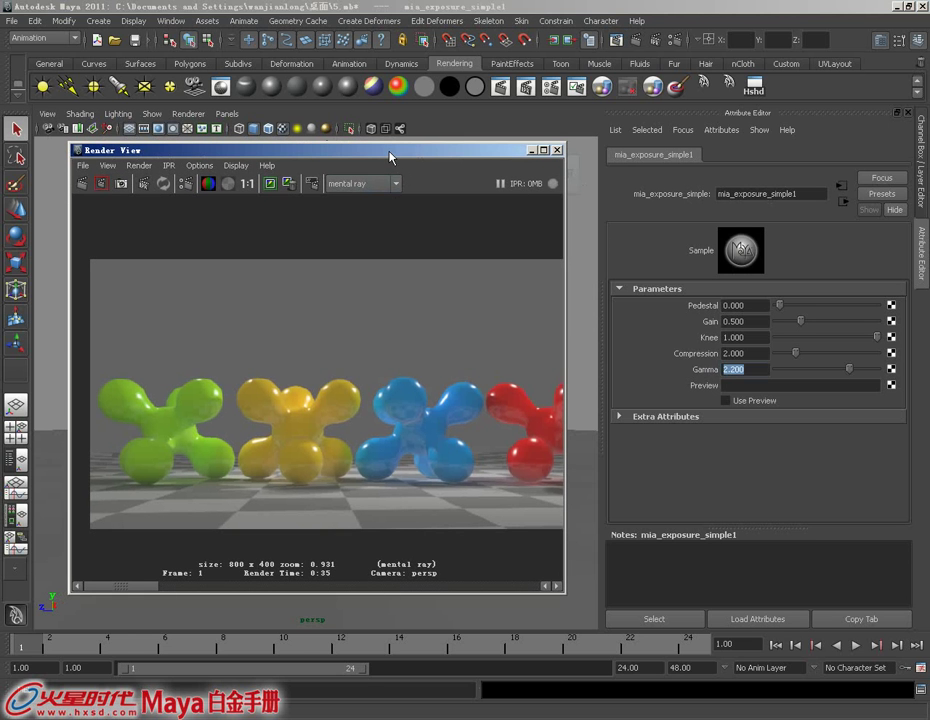